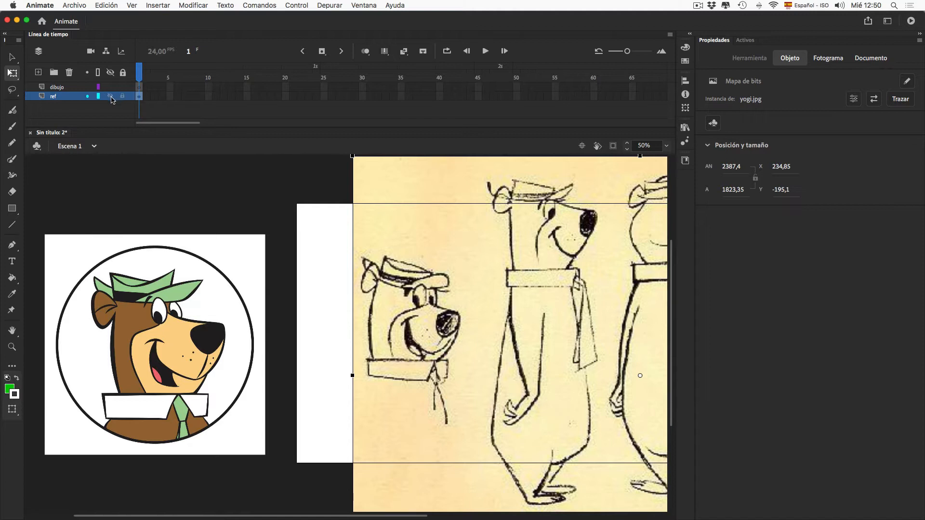
Make the ref layer semi-transparent, lock it, and make dibujo the active layer
shift+click(111, 96)
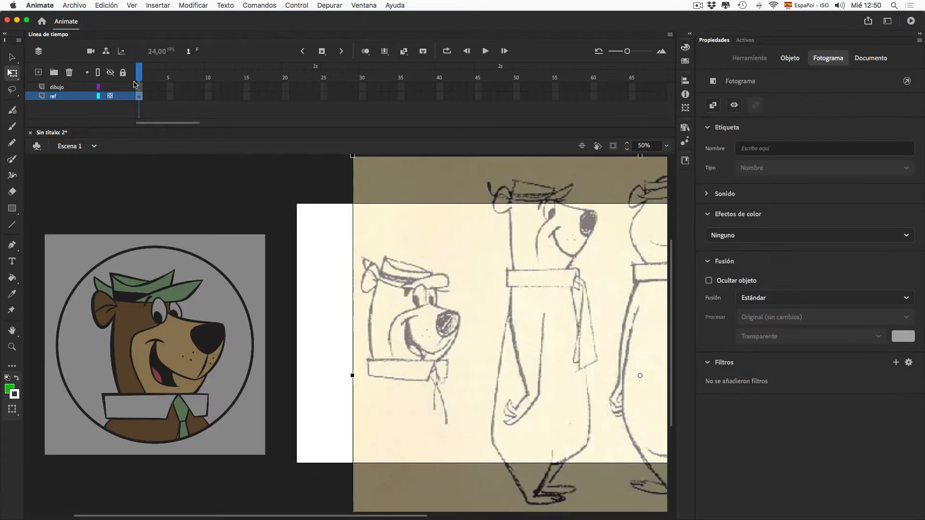
click(122, 96)
click(94, 87)
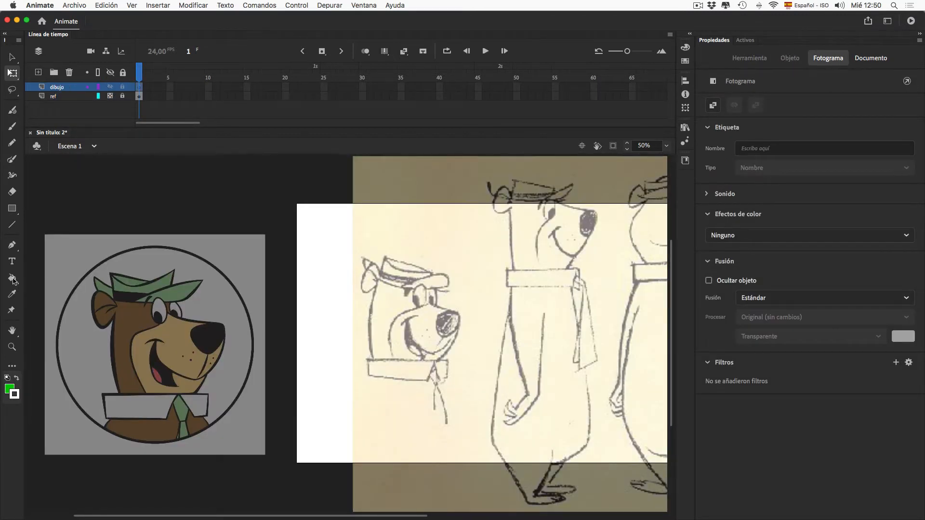
Choose the Pencil tool and give it a red stroke for tracing the sketch
click(12, 347)
drag(295, 195, 550, 445)
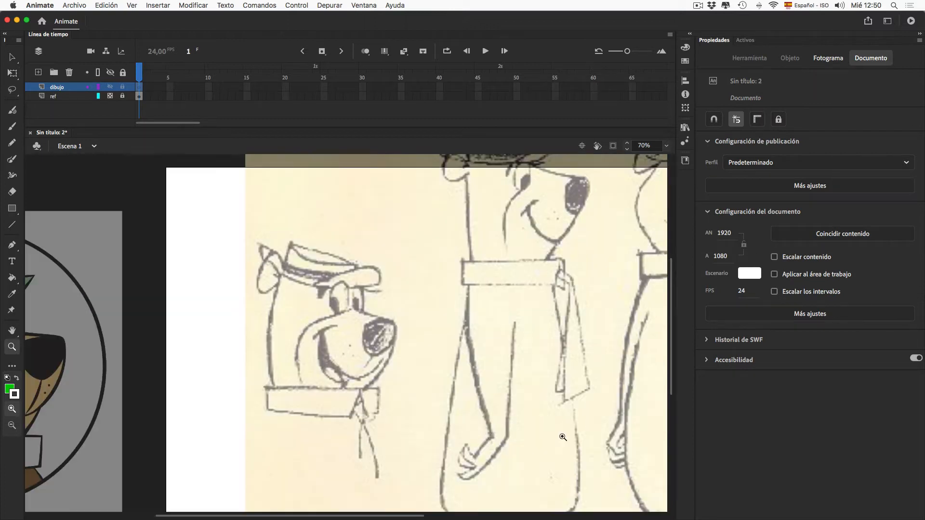
click(12, 142)
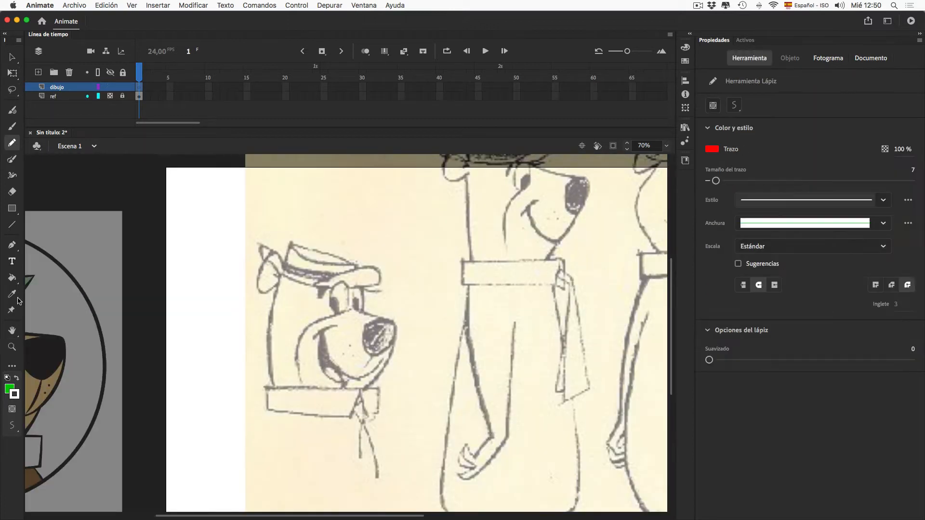
click(14, 394)
click(47, 484)
Set the Pencil mode to Suavizar with a smoothing value of 12
click(13, 347)
drag(238, 217, 481, 461)
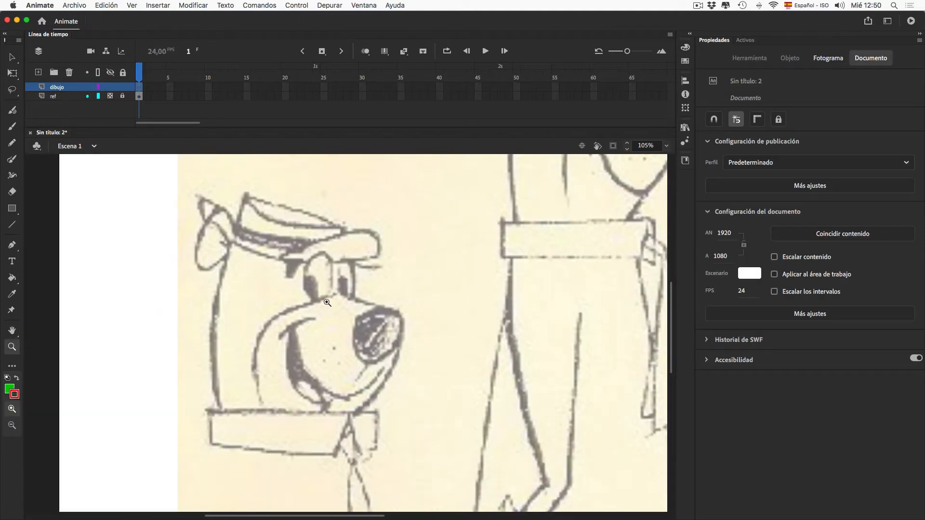
click(12, 142)
click(11, 435)
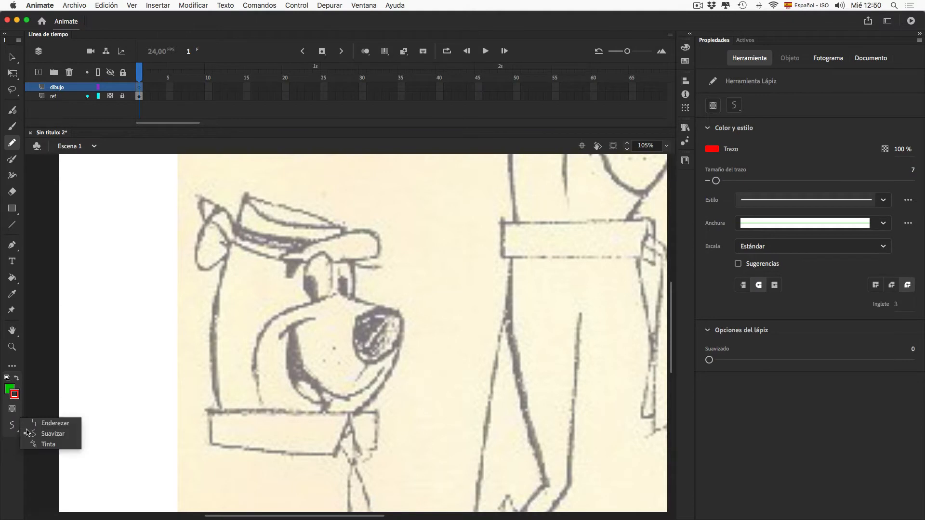
click(71, 436)
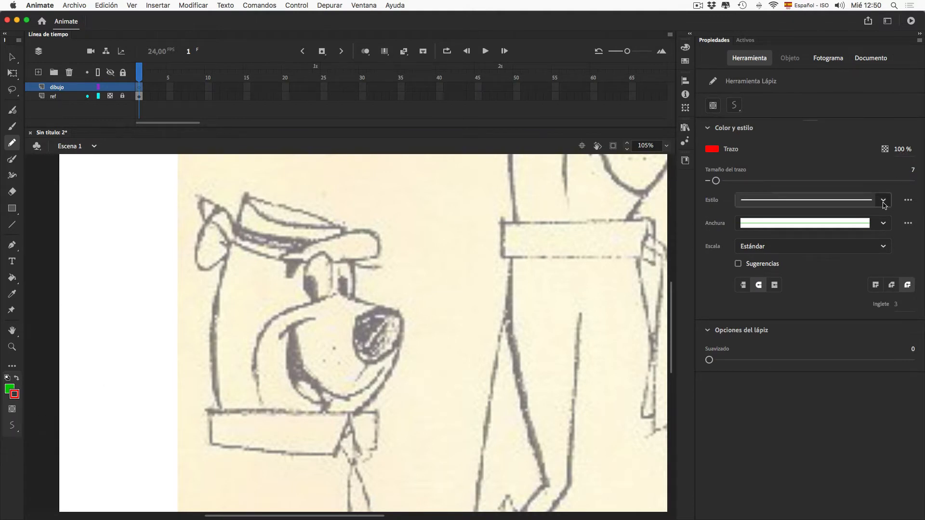
mouse_move(709, 360)
mouse_down()
mouse_move(750, 360)
mouse_move(733, 360)
mouse_up()
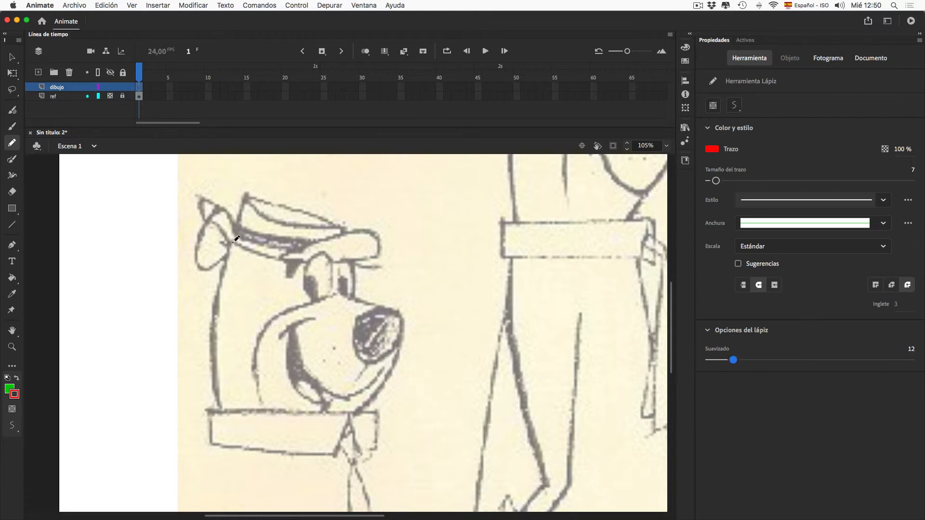
Trace the back of the bear's head and both parts of the shirt collar with overlapping pencil strokes
mouse_move(235, 231)
mouse_down()
mouse_move(214, 318)
mouse_move(225, 431)
mouse_up()
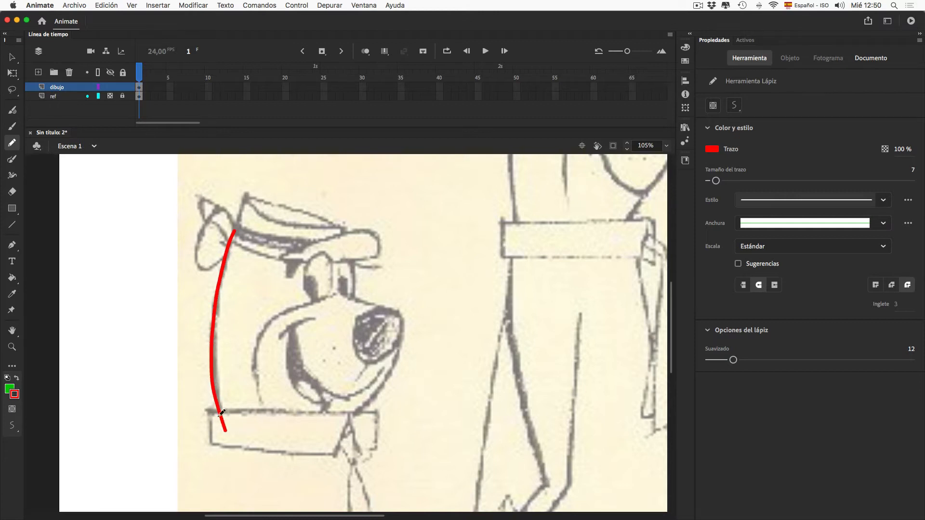
drag(175, 413, 431, 412)
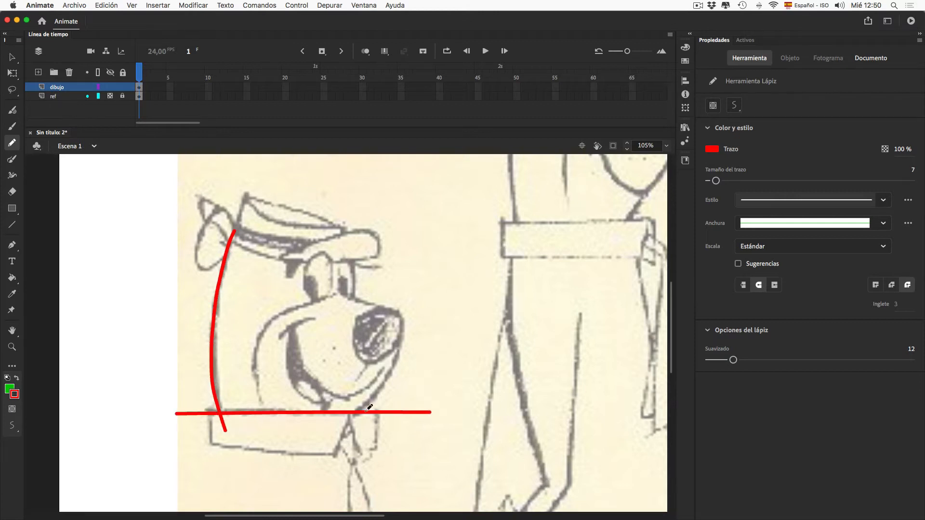
mouse_move(209, 403)
mouse_down()
mouse_move(212, 437)
mouse_move(227, 446)
mouse_move(347, 455)
mouse_up()
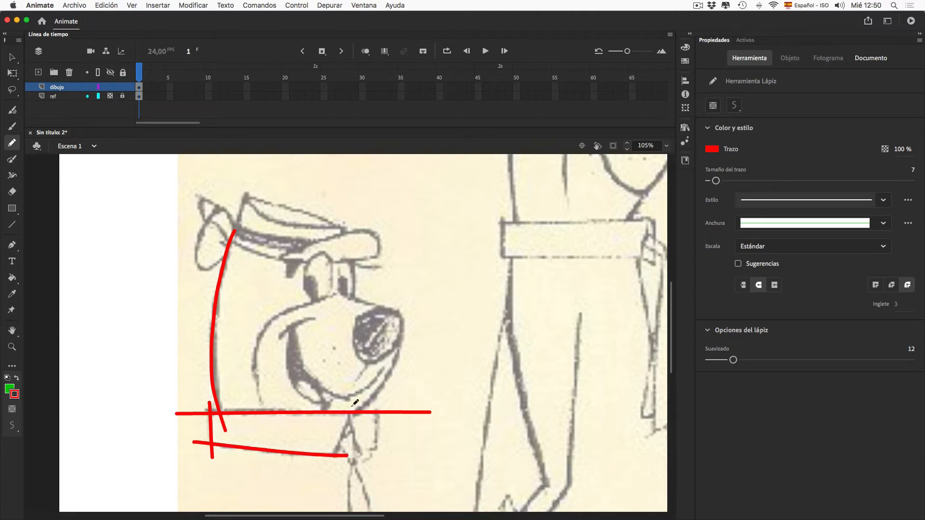
drag(349, 400, 322, 474)
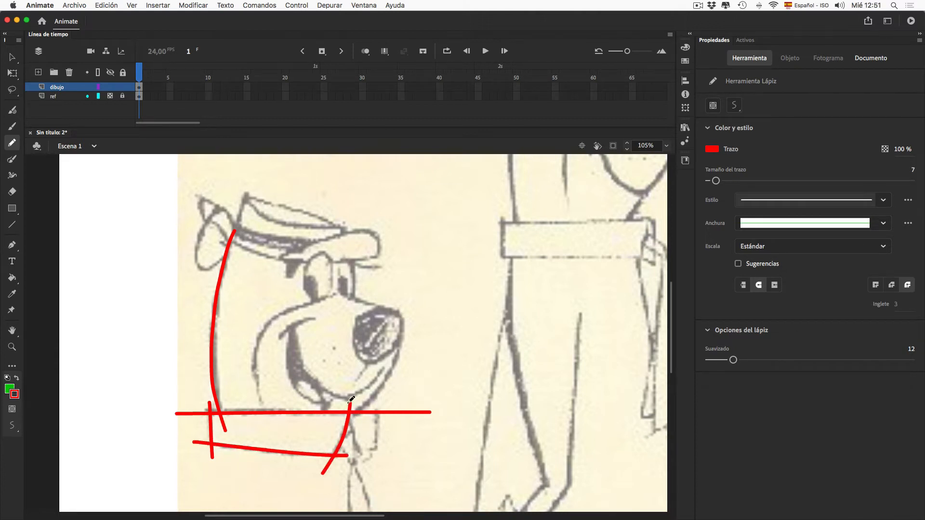
mouse_move(349, 412)
mouse_down()
mouse_move(357, 446)
mouse_move(378, 472)
mouse_move(397, 450)
mouse_up()
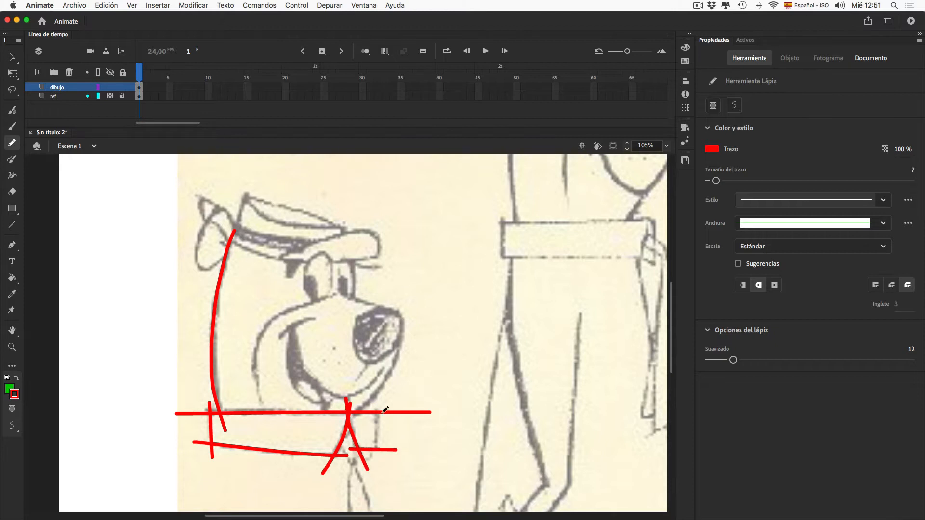
drag(376, 401, 375, 452)
Erase the overshooting stroke ends around the collar with the Eraser in faucet mode so the corners are clean
click(13, 193)
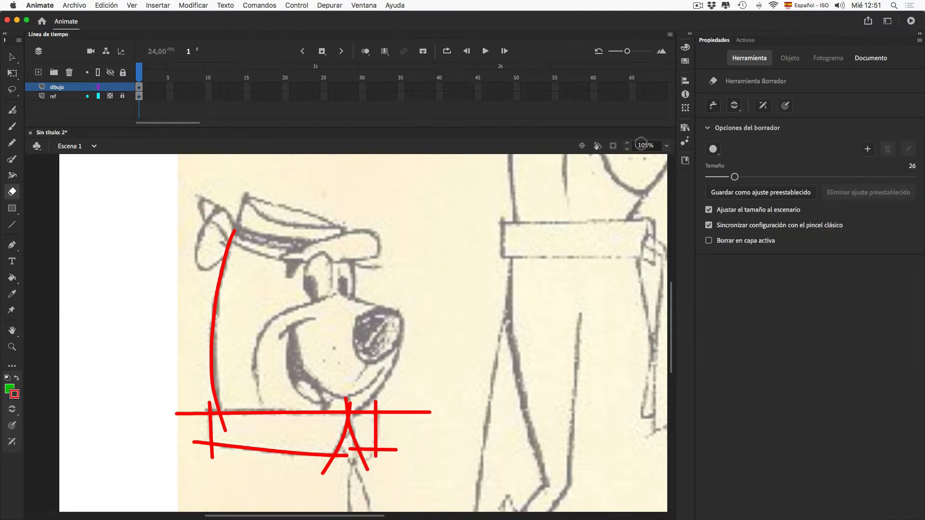
mouse_move(216, 407)
mouse_down()
mouse_move(225, 427)
mouse_move(210, 406)
mouse_move(175, 413)
mouse_up()
drag(203, 443, 212, 456)
click(212, 456)
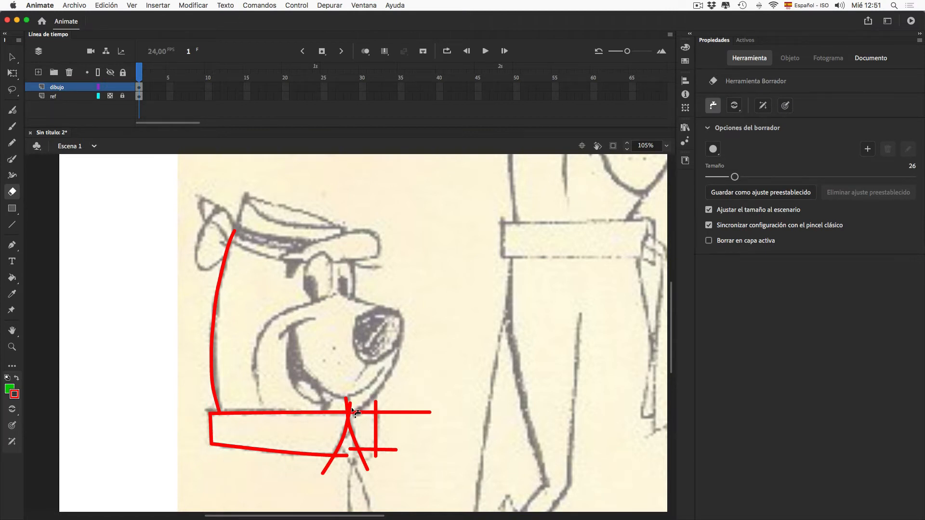
click(346, 403)
click(375, 405)
click(392, 413)
click(386, 451)
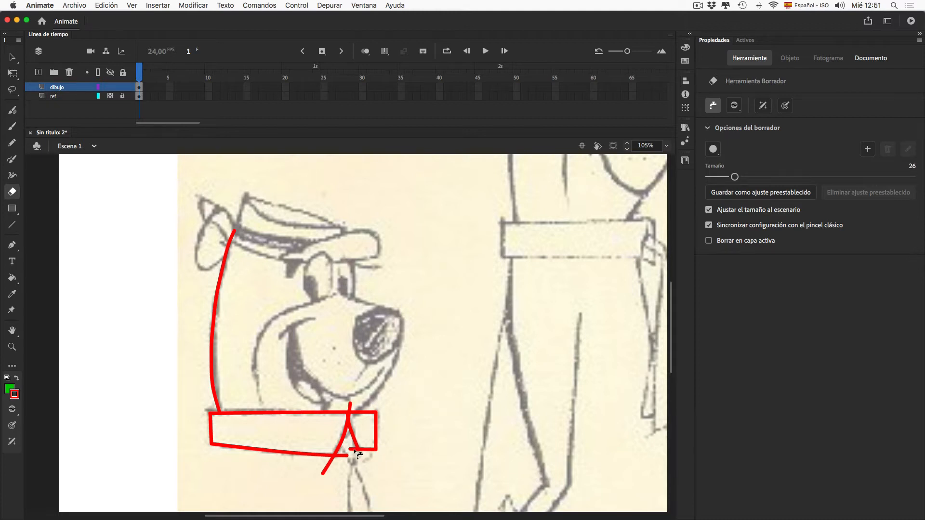
click(350, 408)
click(342, 455)
Trace the snout profile from the collar up to the eyes, then bend and smooth its upper curve
click(12, 142)
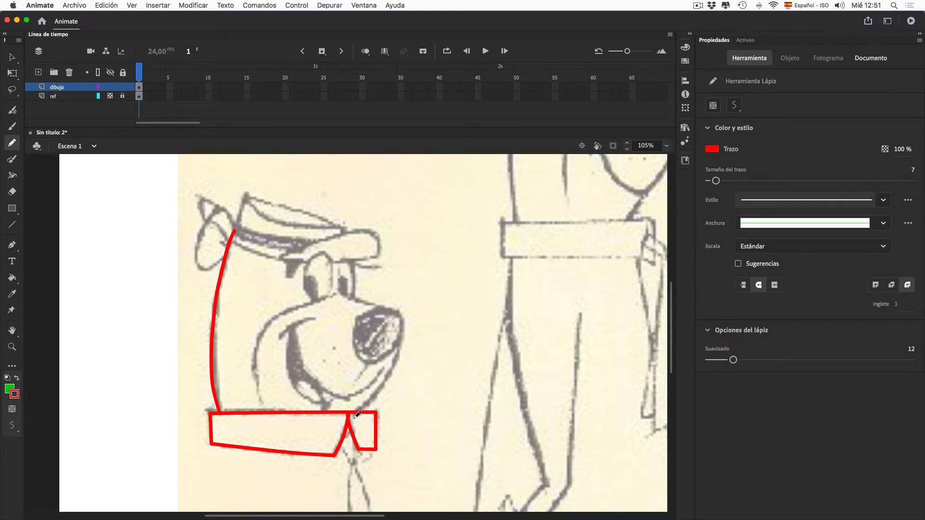
mouse_move(356, 412)
mouse_down()
mouse_move(393, 364)
mouse_move(400, 316)
mouse_move(378, 299)
mouse_move(334, 287)
mouse_up()
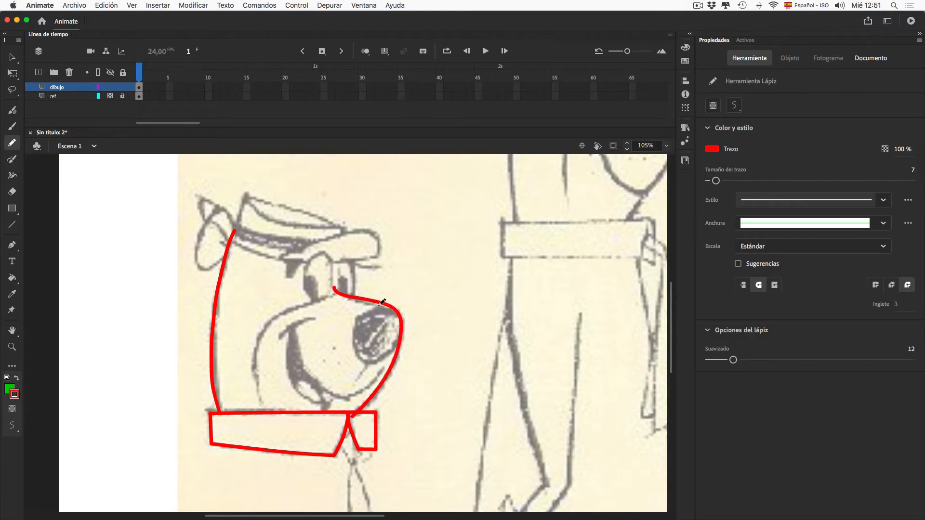
key(v)
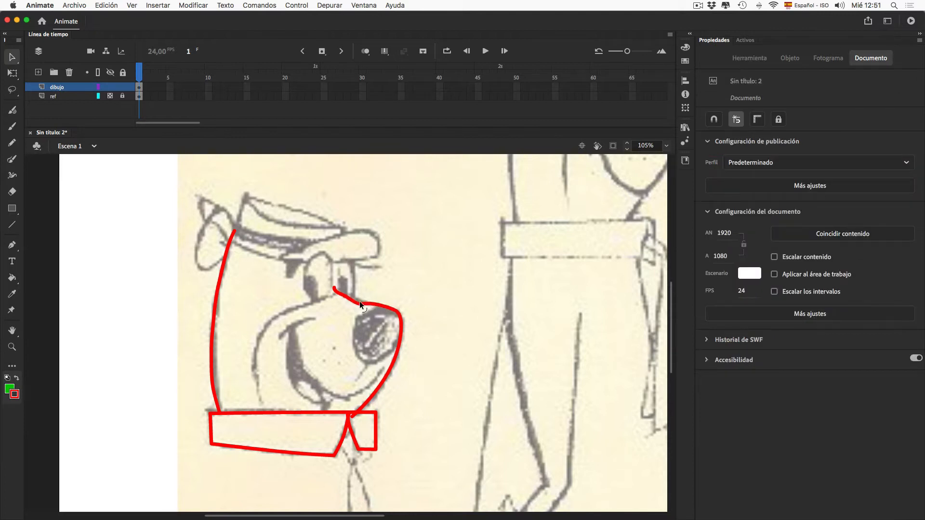
mouse_move(359, 301)
mouse_down()
mouse_move(403, 313)
mouse_move(385, 307)
mouse_up()
drag(322, 273, 360, 313)
click(13, 409)
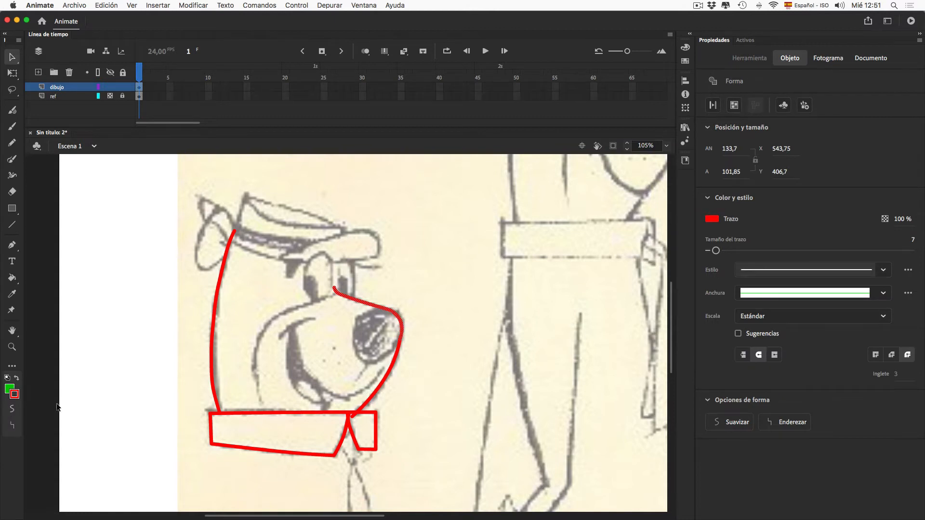
click(407, 324)
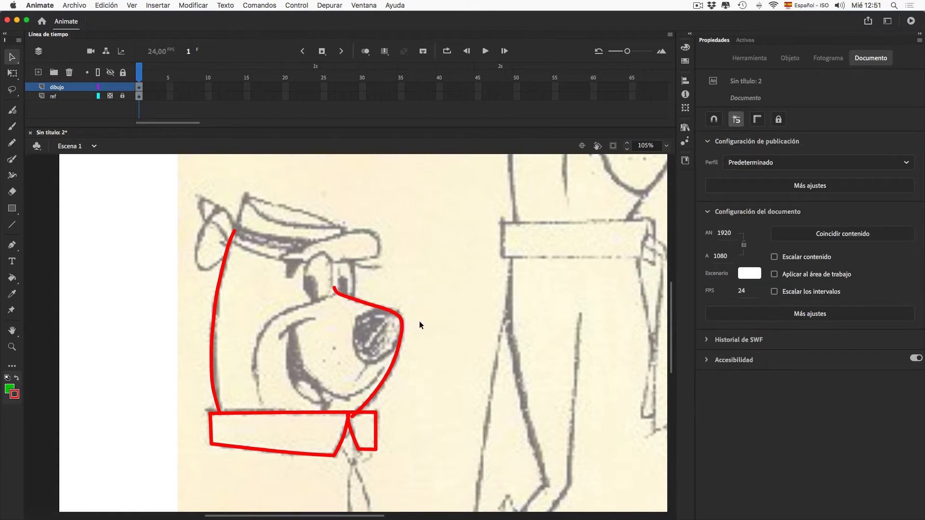
Trace the outline of the nose on the snout's tip, then reshape and smooth its lower curve
key(y)
mouse_move(375, 308)
mouse_down()
mouse_move(353, 339)
mouse_move(370, 364)
mouse_move(392, 350)
mouse_move(411, 306)
mouse_move(385, 302)
mouse_move(357, 322)
mouse_up()
key(e)
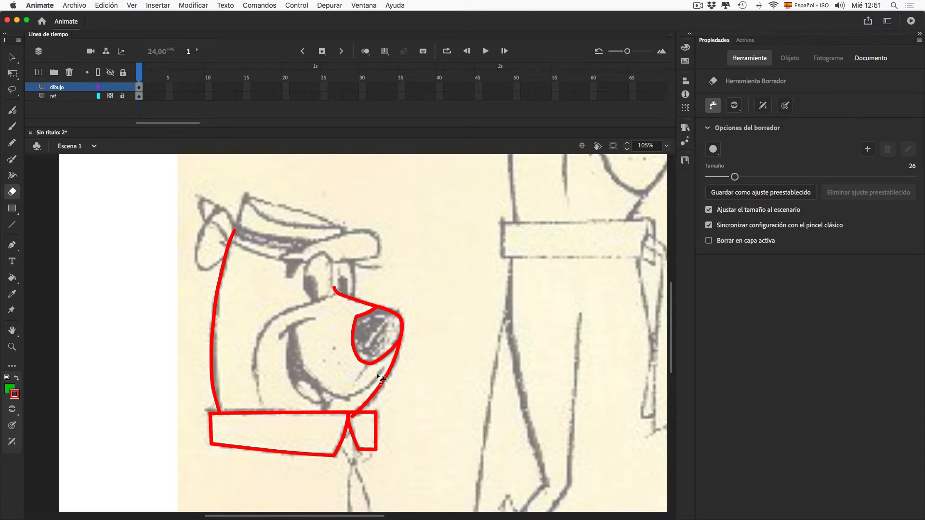
key(v)
drag(372, 363, 362, 363)
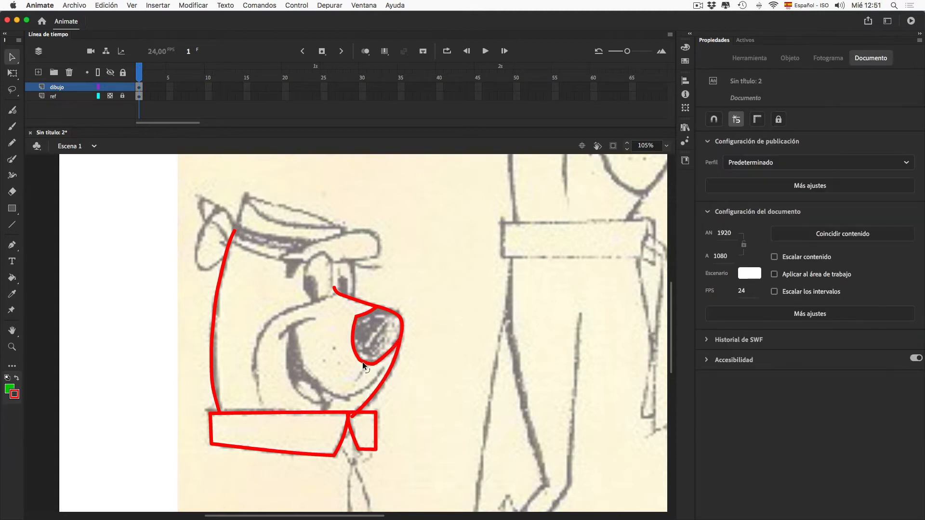
click(359, 360)
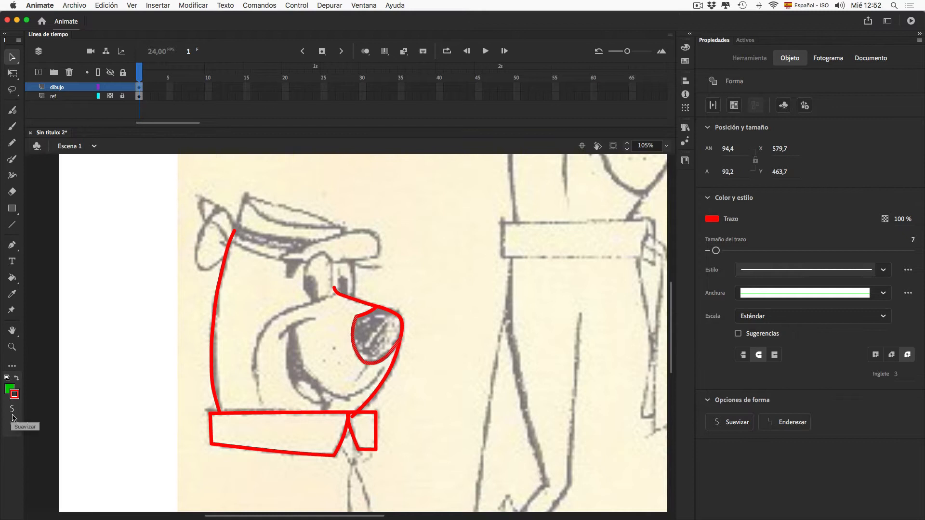
click(439, 374)
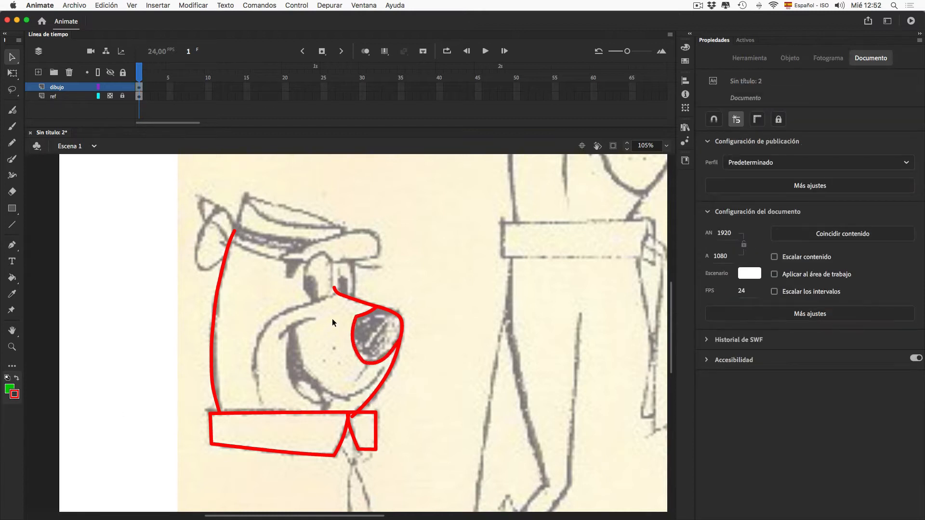
Trace the muzzle's cheek line from between the eyes down to the collar and erase its overshooting end
key(y)
mouse_move(337, 289)
mouse_down()
mouse_move(269, 320)
mouse_move(254, 372)
mouse_move(271, 425)
mouse_up()
key(e)
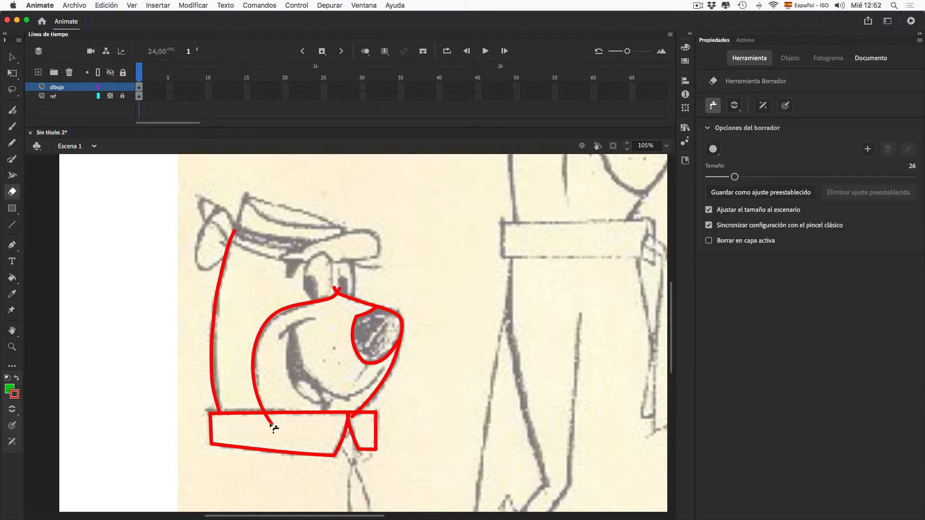
click(268, 423)
Trace the ear with its inner fold and erase the piece of the head line that crosses it
key(y)
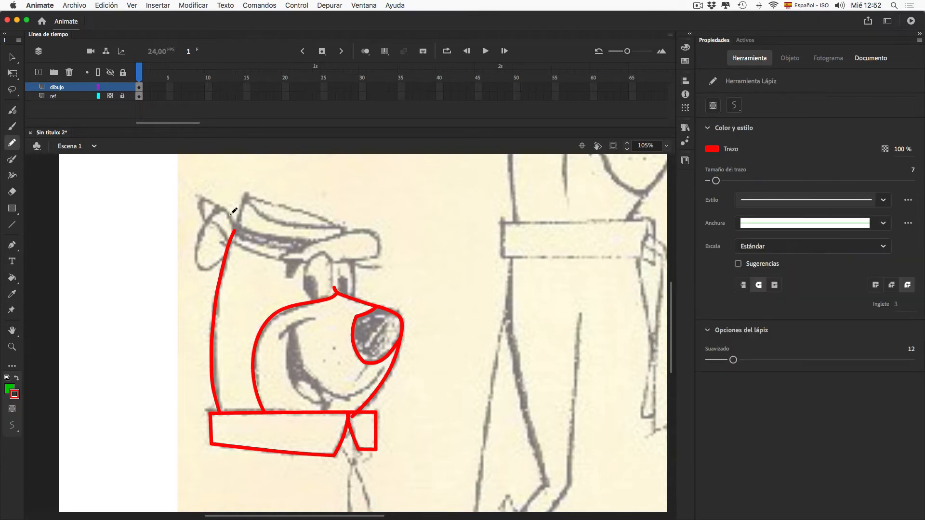
mouse_move(237, 233)
mouse_down()
mouse_move(216, 211)
mouse_move(206, 223)
mouse_move(199, 266)
mouse_move(234, 240)
mouse_up()
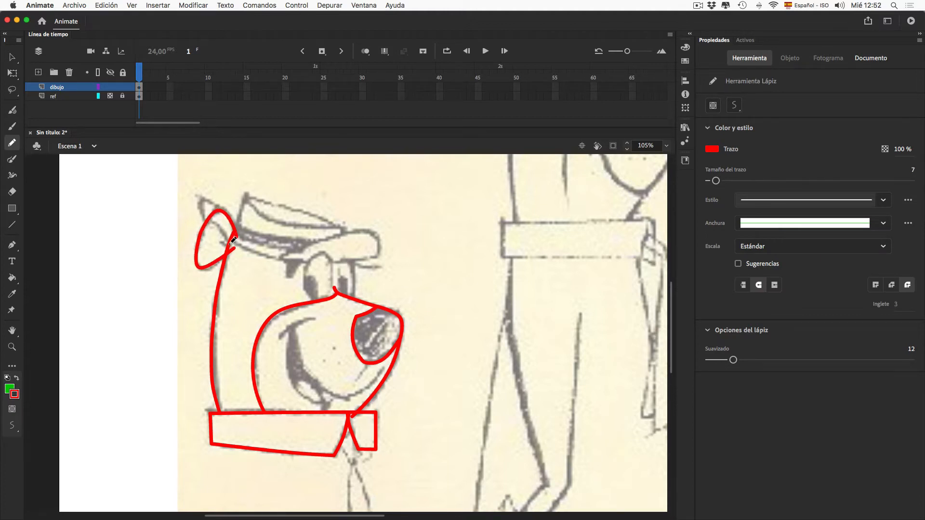
key(e)
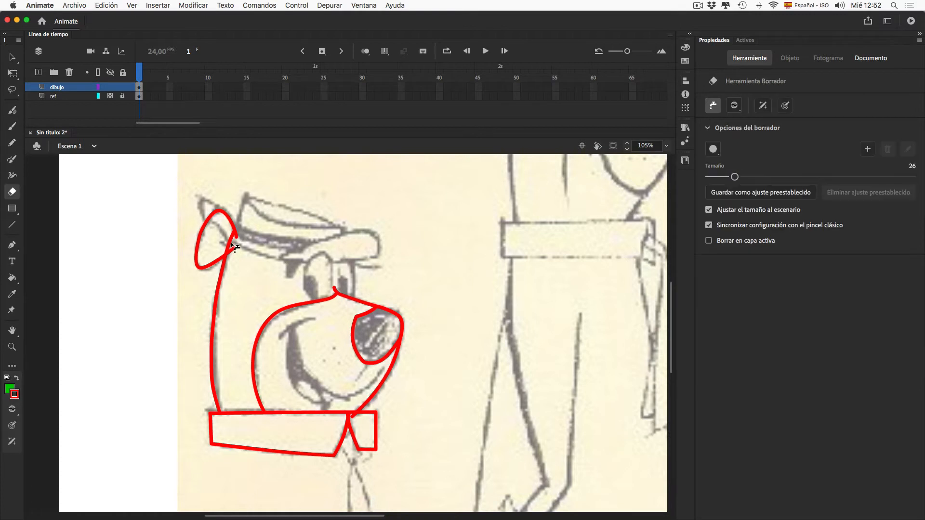
key(y)
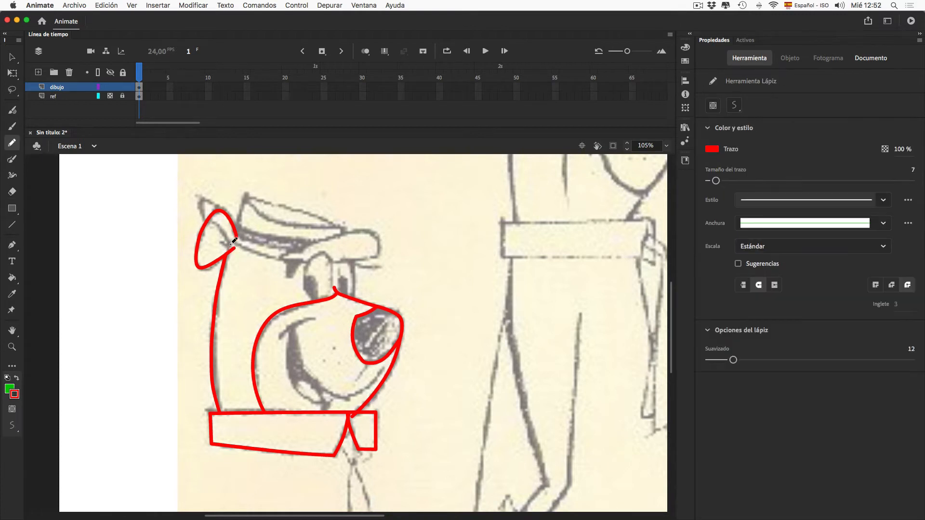
mouse_move(234, 242)
mouse_down()
mouse_move(217, 224)
mouse_move(200, 225)
mouse_move(236, 247)
mouse_up()
Trace the hat's brim from the ear around its front and erase the overshooting stroke end
mouse_move(234, 244)
mouse_down()
mouse_move(334, 265)
mouse_move(373, 258)
mouse_move(384, 240)
mouse_move(365, 231)
mouse_move(269, 268)
mouse_up()
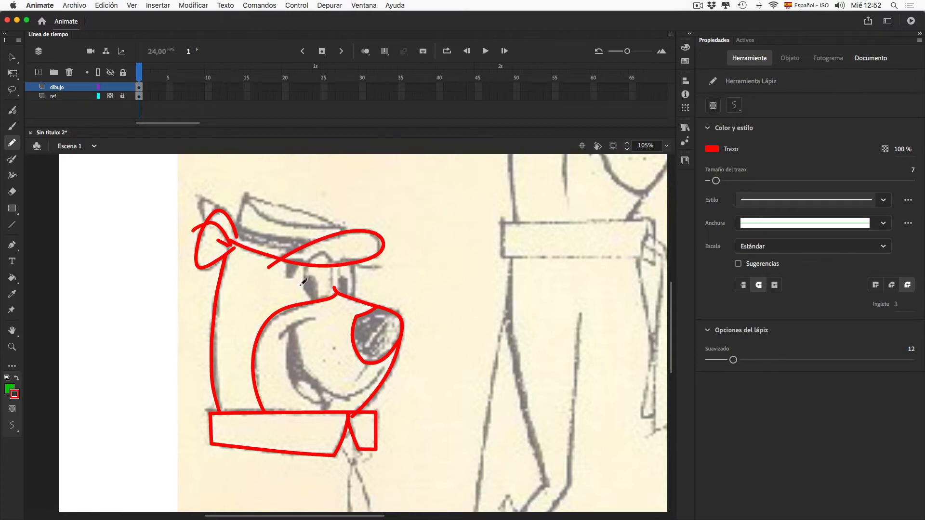
key(v)
key(e)
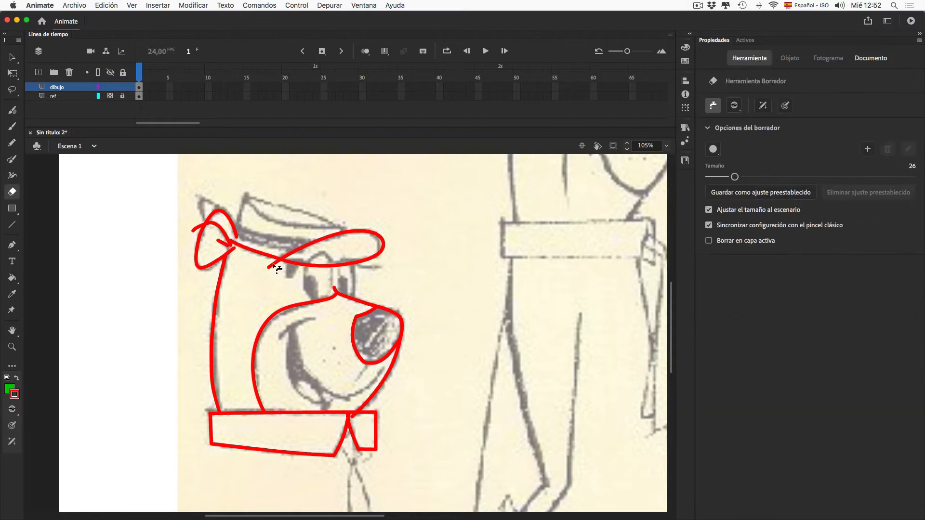
Smooth the traced outline of the hat's brim
key(v)
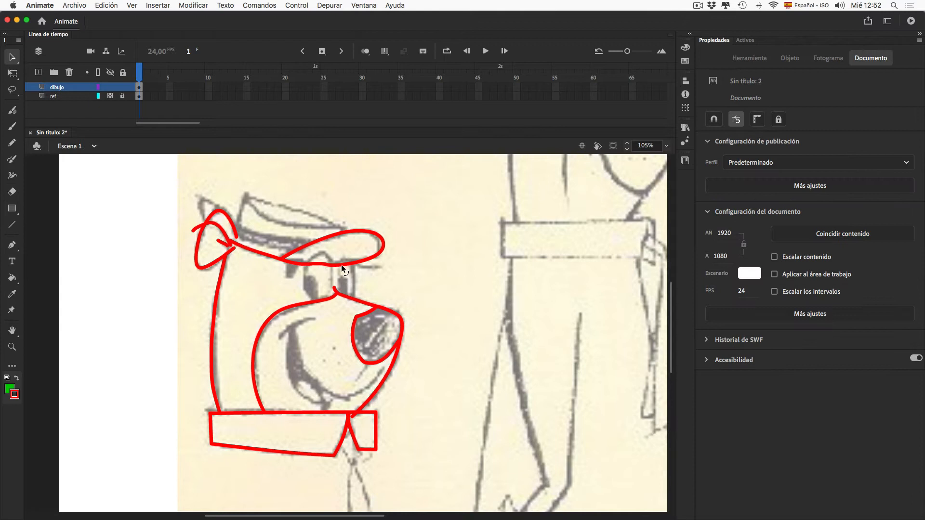
click(342, 265)
click(12, 409)
click(12, 409)
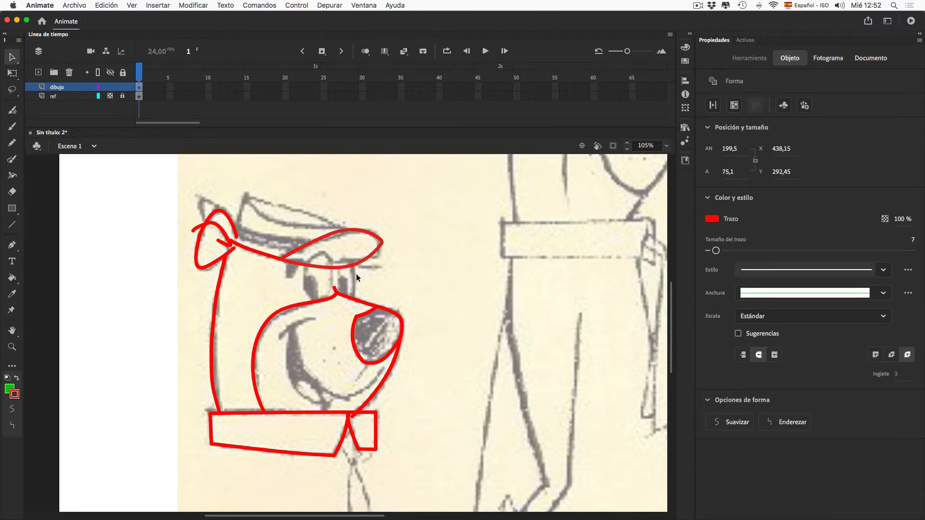
click(356, 273)
Reshape the brim's front end to a lower corner with a rounded upper edge, deleting the surplus stroke piece
mouse_move(332, 268)
mouse_down()
mouse_move(386, 257)
mouse_move(361, 200)
mouse_move(350, 206)
mouse_up()
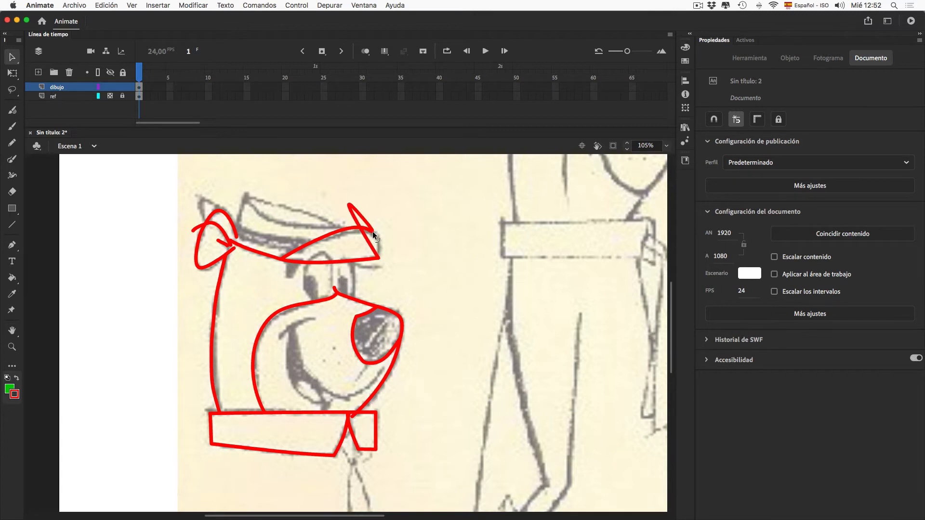
click(372, 229)
key(Delete)
mouse_move(370, 244)
mouse_down()
mouse_move(380, 238)
mouse_move(362, 232)
mouse_up()
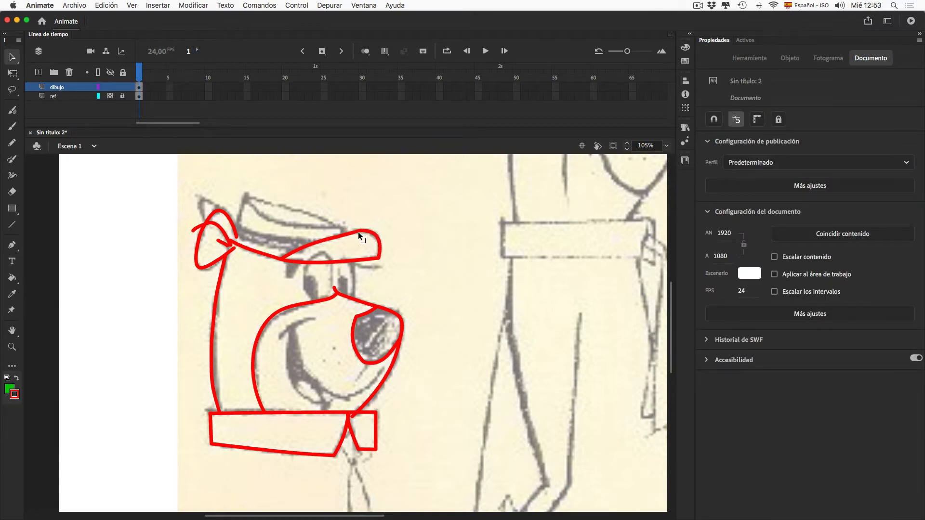
Fine-tune the brim outline's lower front corner and bring the timeline back into view
key(a)
click(329, 241)
key(q)
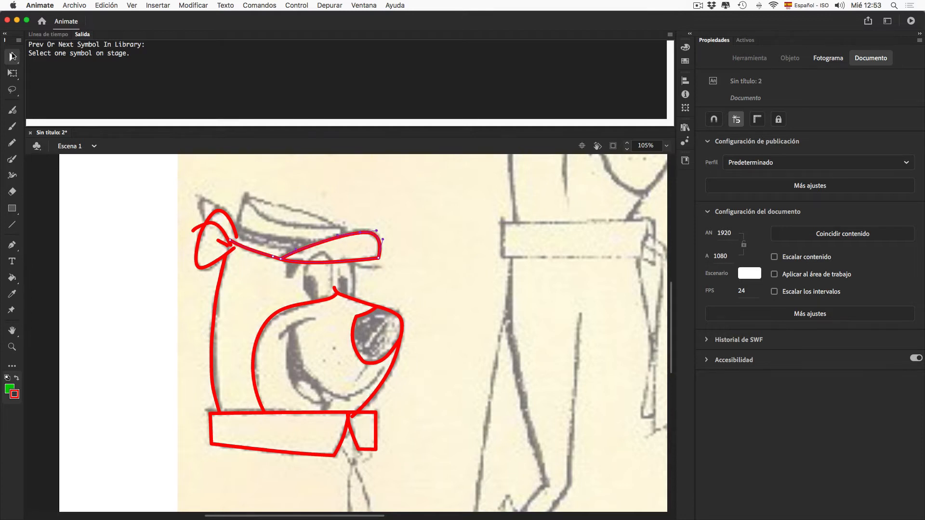
click(48, 35)
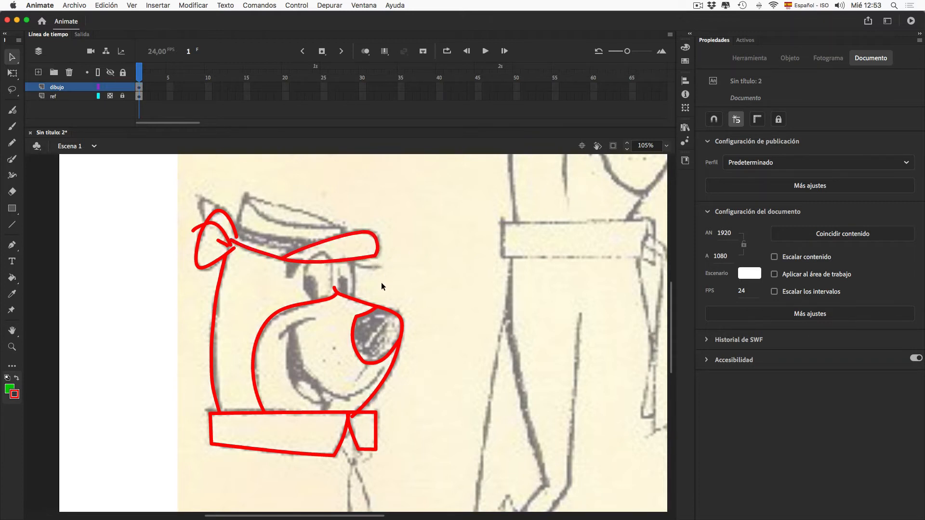
Trace the hat crown's back edge, its curved inner line and its top edge down to the front
key(y)
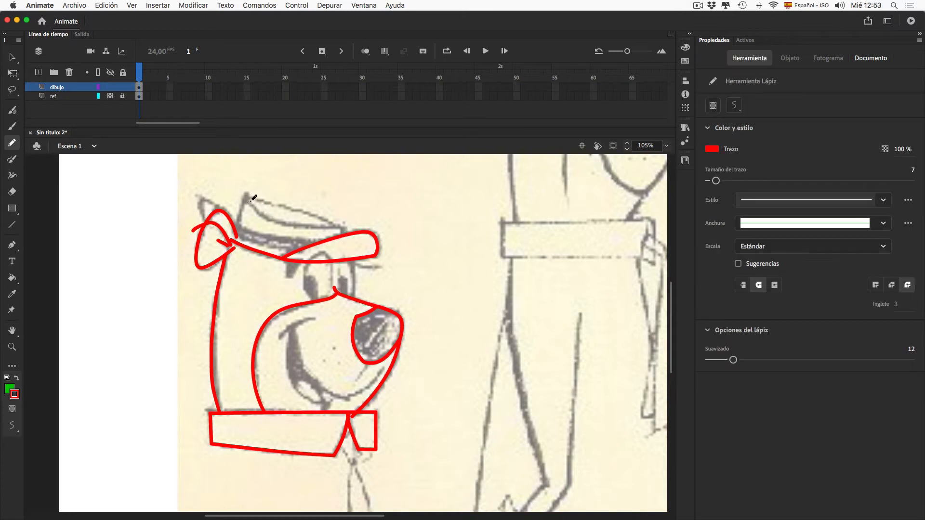
mouse_move(236, 235)
mouse_down()
mouse_move(253, 204)
mouse_move(293, 225)
mouse_move(354, 221)
mouse_move(406, 249)
mouse_move(443, 202)
mouse_move(340, 319)
mouse_up()
click(602, 148)
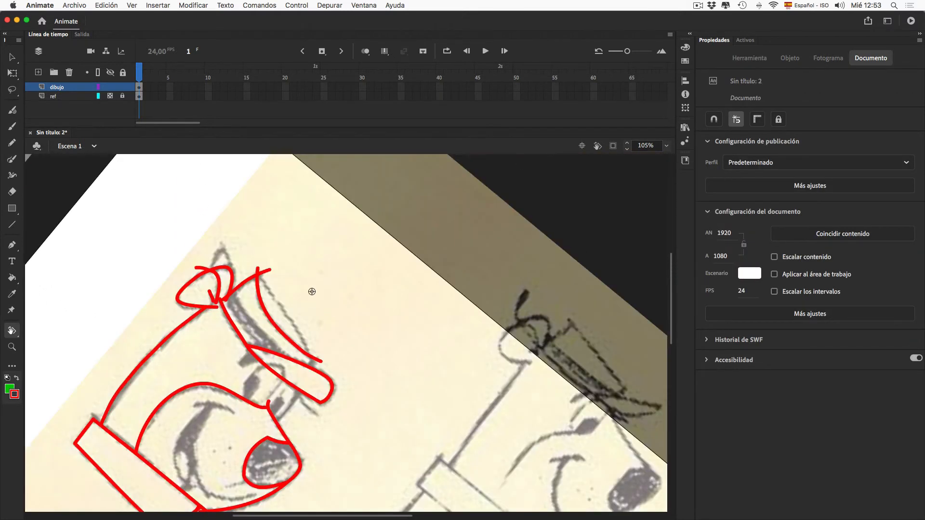
drag(311, 292, 346, 284)
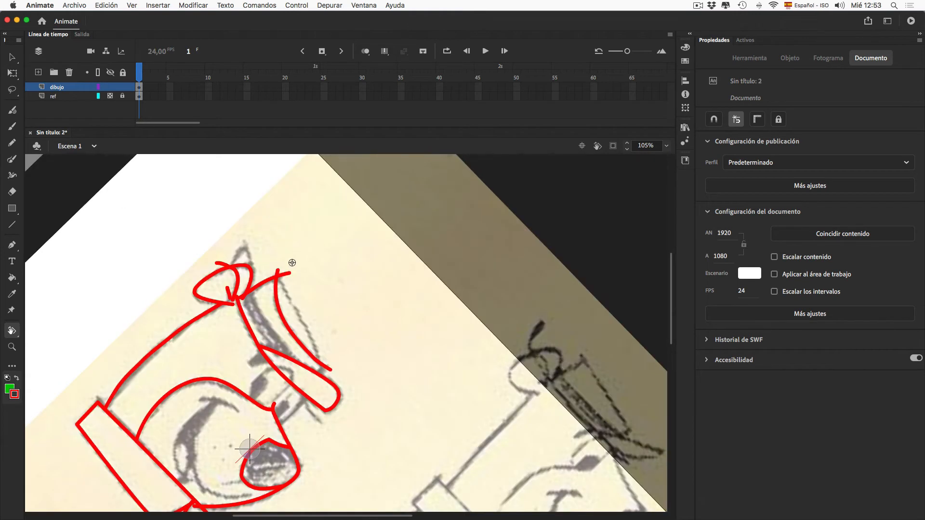
key(y)
mouse_move(268, 270)
mouse_down()
mouse_move(295, 292)
mouse_move(330, 369)
mouse_up()
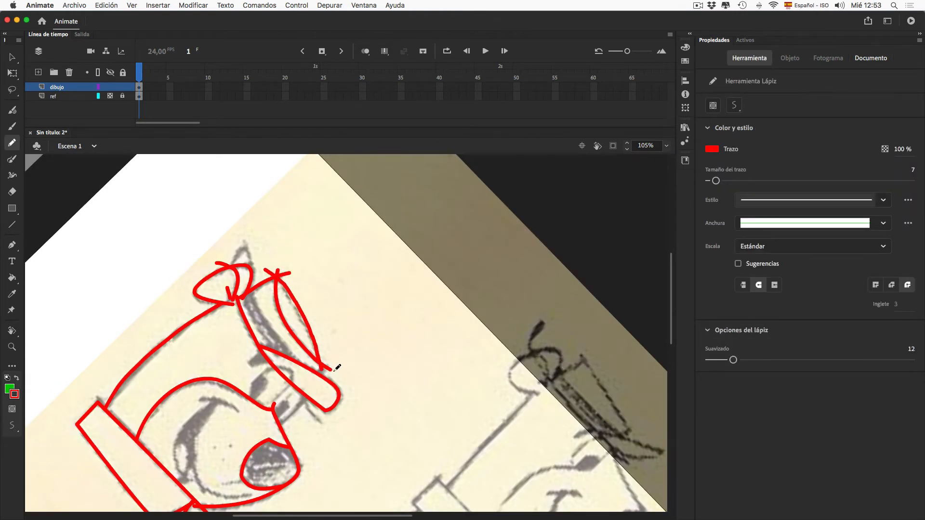
Erase the overshooting stroke ends at the crown's back peak and at its front corner over the brim
key(e)
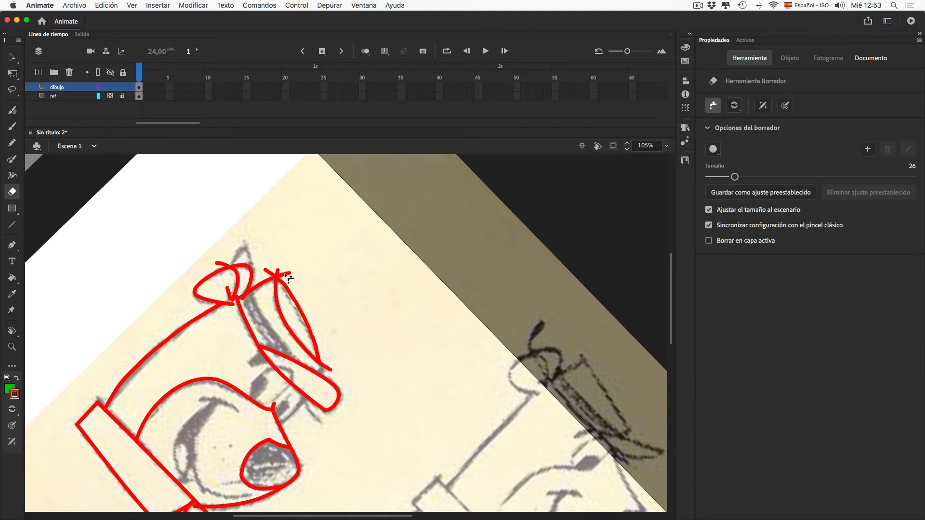
drag(272, 276, 283, 275)
key(v)
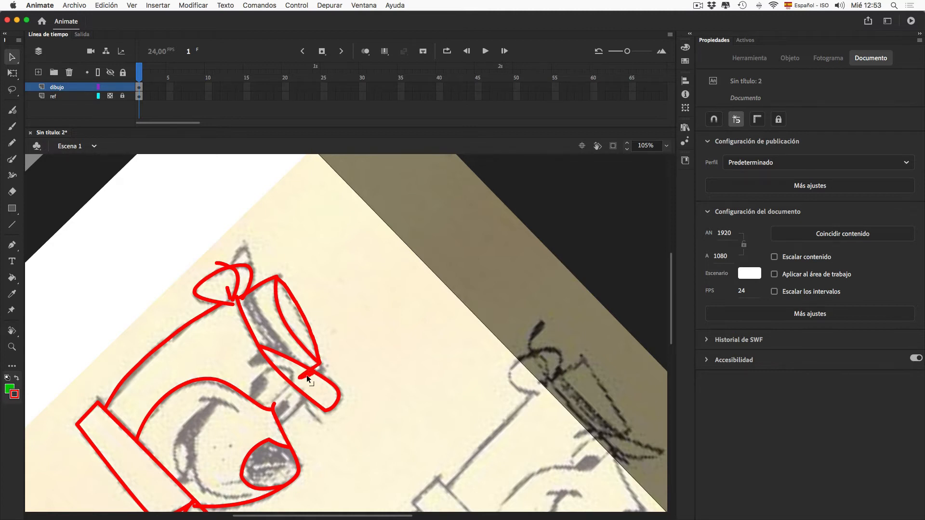
key(e)
drag(304, 375, 329, 381)
Adjust the crown's front corner, bend its top edge to match the sketch and smooth that line
key(v)
mouse_move(320, 363)
mouse_down()
mouse_move(320, 384)
mouse_move(323, 367)
mouse_up()
mouse_move(313, 346)
mouse_down()
mouse_move(326, 357)
mouse_move(318, 346)
mouse_up()
click(314, 340)
double_click(314, 340)
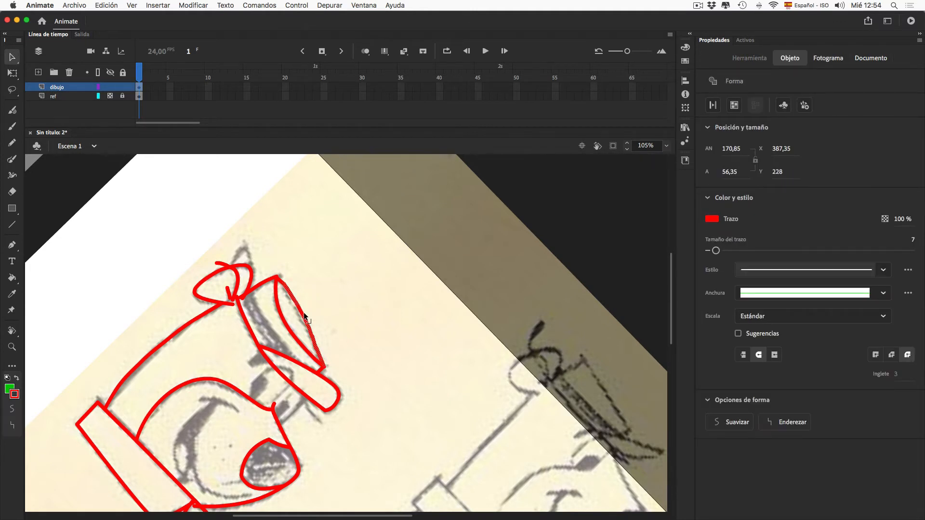
click(12, 408)
Trace the hatband's edges and the far ear behind the hat, then erase the band line's overshooting end
click(582, 145)
drag(234, 274, 427, 306)
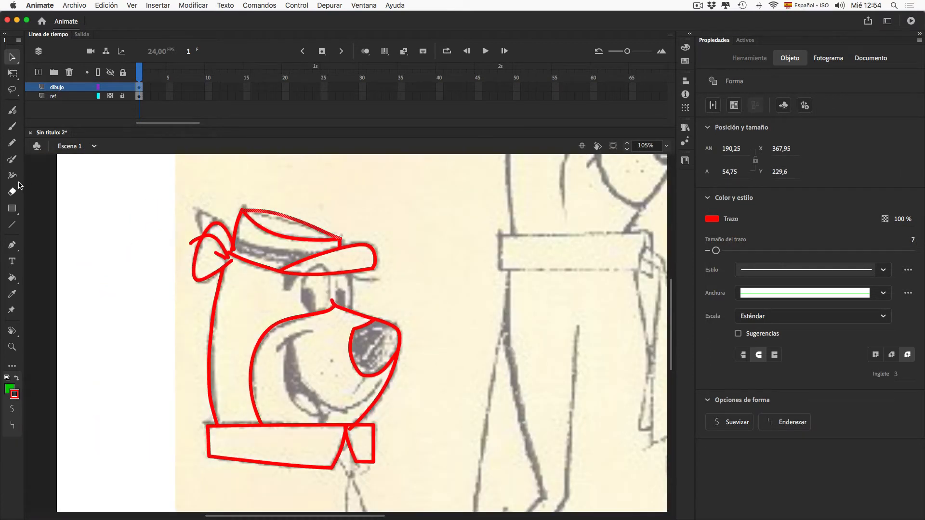
click(12, 143)
mouse_move(237, 236)
mouse_down()
mouse_move(203, 212)
mouse_move(199, 220)
mouse_move(203, 232)
mouse_move(278, 262)
mouse_move(302, 263)
mouse_move(257, 245)
mouse_move(331, 250)
mouse_up()
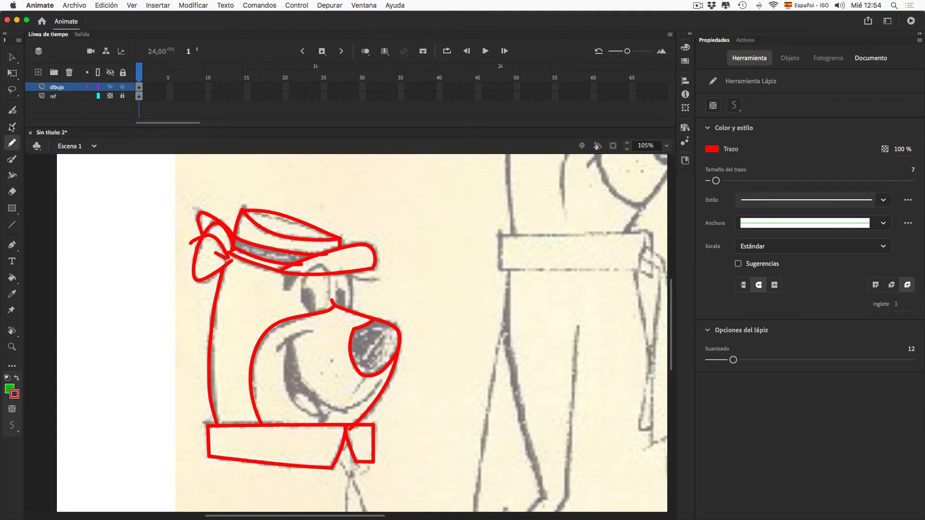
click(12, 191)
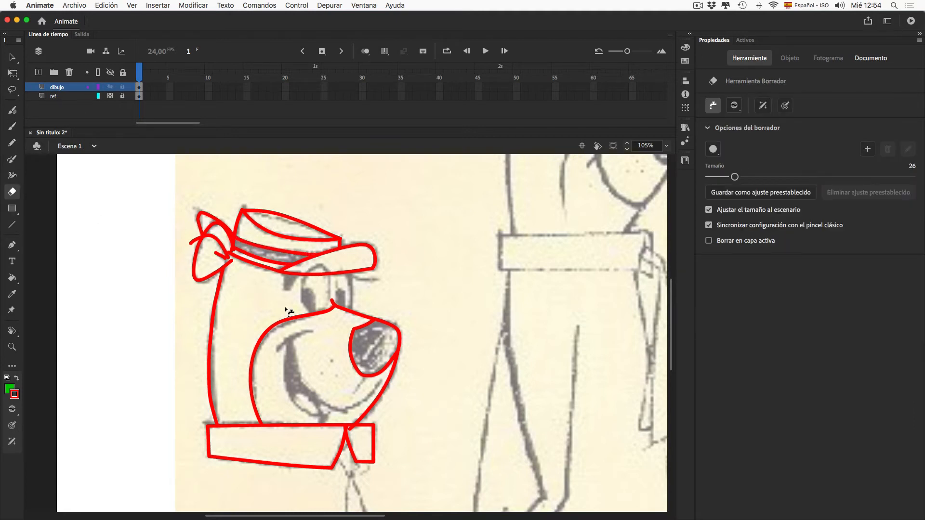
click(16, 58)
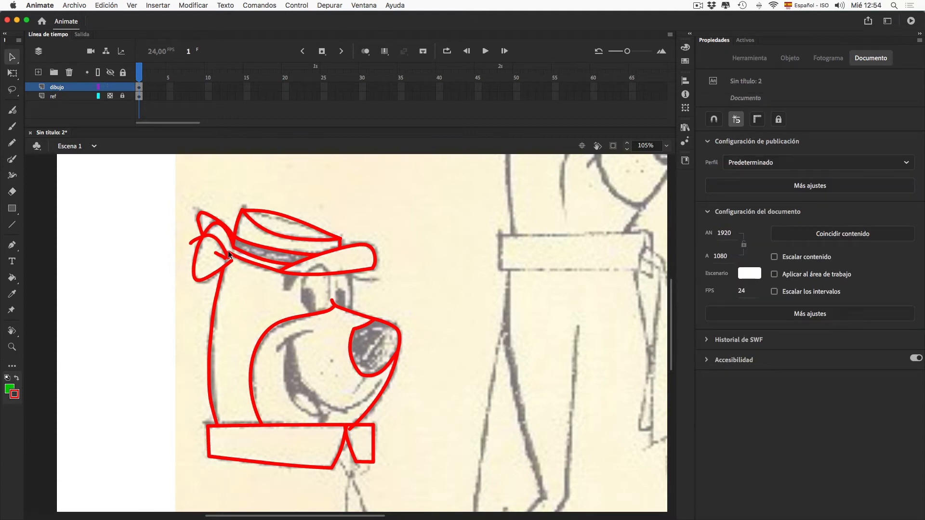
Select all the traced strokes of the head, hat and collar and group them
mouse_move(151, 171)
mouse_down()
mouse_move(377, 481)
mouse_move(461, 478)
mouse_up()
click(357, 431)
key(e)
key(v)
mouse_move(143, 491)
mouse_down()
mouse_move(220, 389)
mouse_move(473, 182)
mouse_up()
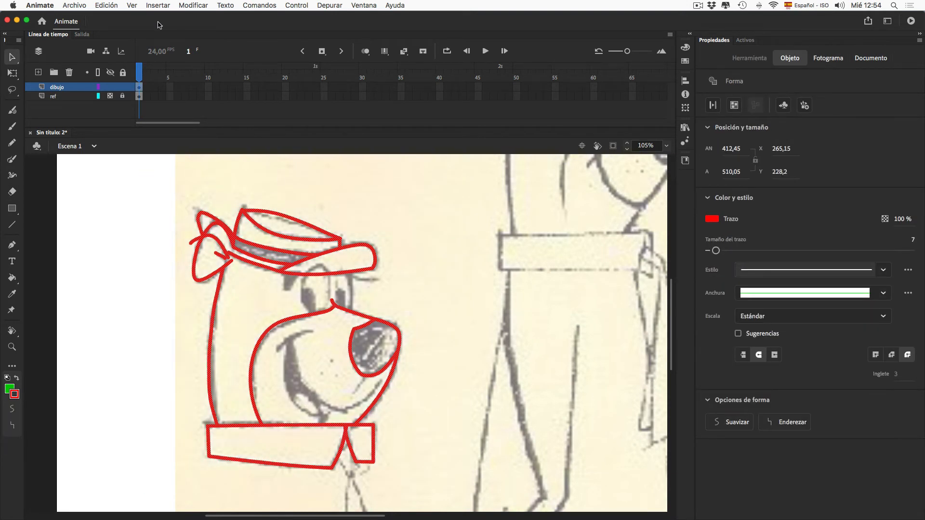
click(131, 5)
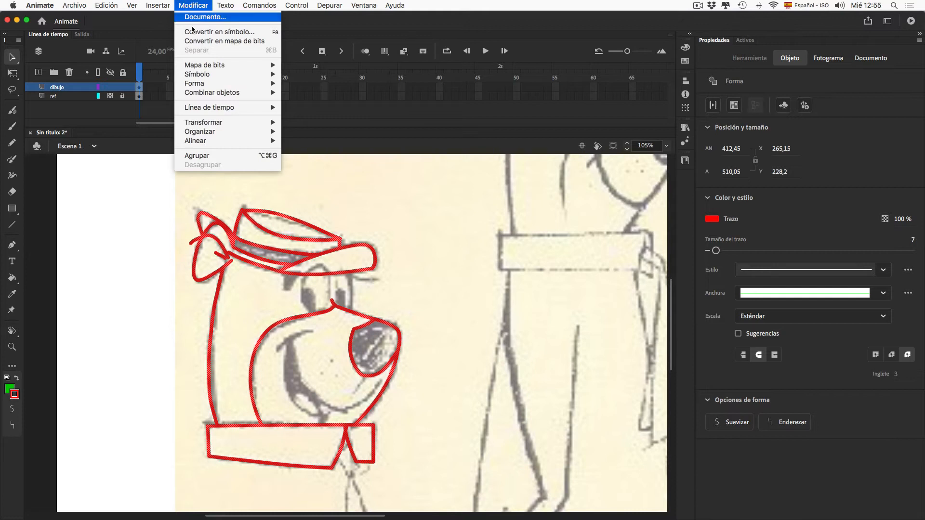
click(251, 157)
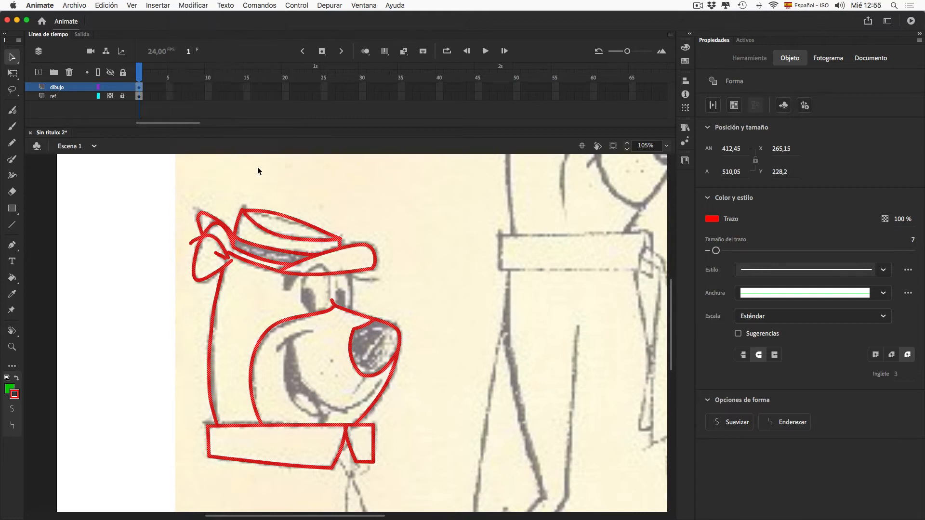
Trace both eyes and their pupils between the brim and the muzzle
click(12, 347)
drag(355, 341, 380, 362)
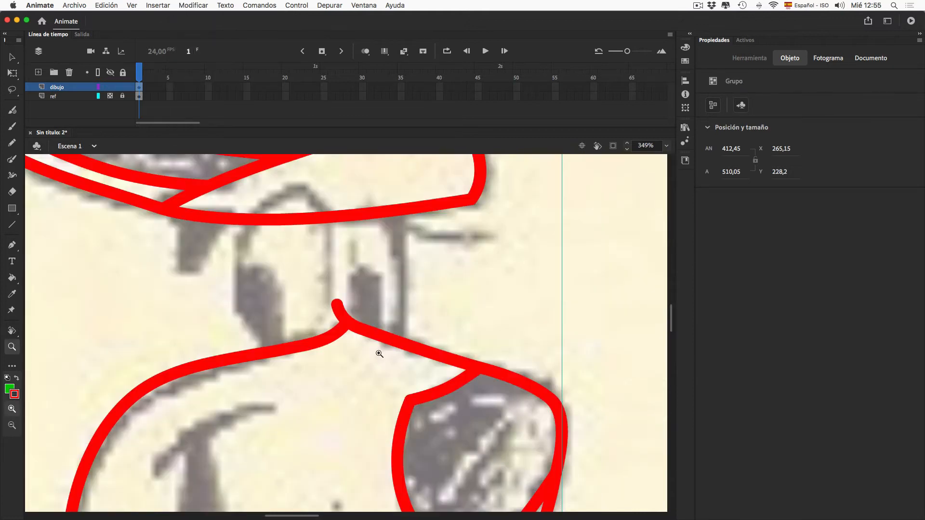
alt+click(394, 300)
alt+click(384, 329)
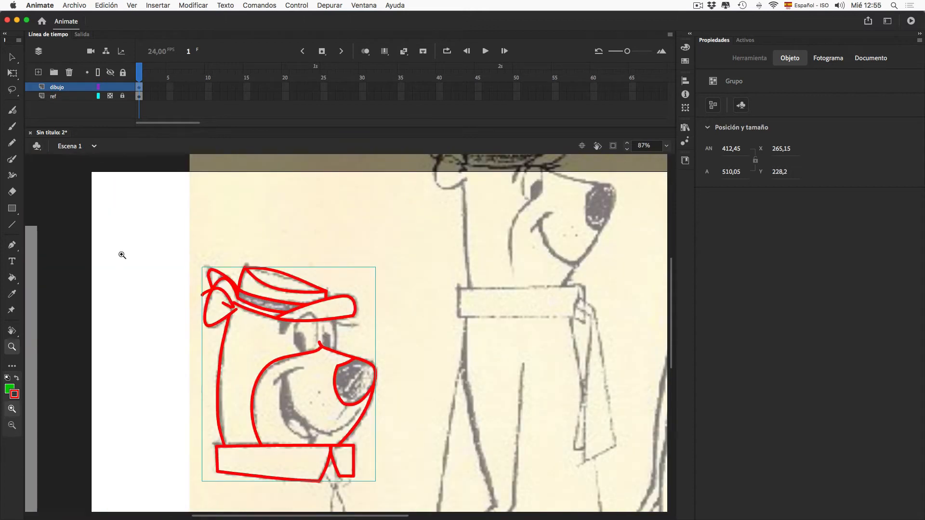
click(14, 145)
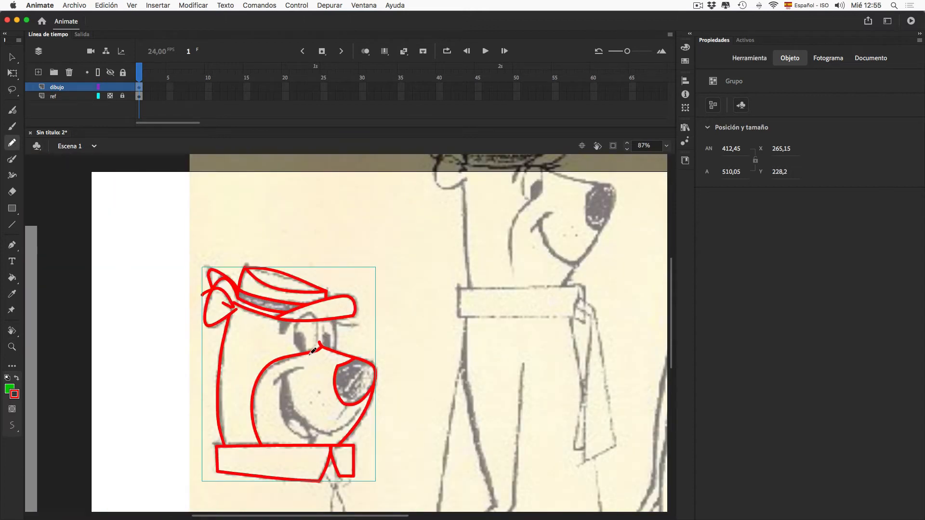
mouse_move(312, 352)
mouse_down()
mouse_move(320, 329)
mouse_move(312, 313)
mouse_move(295, 330)
mouse_move(297, 344)
mouse_move(302, 352)
mouse_move(324, 344)
mouse_move(333, 318)
mouse_move(327, 362)
mouse_up()
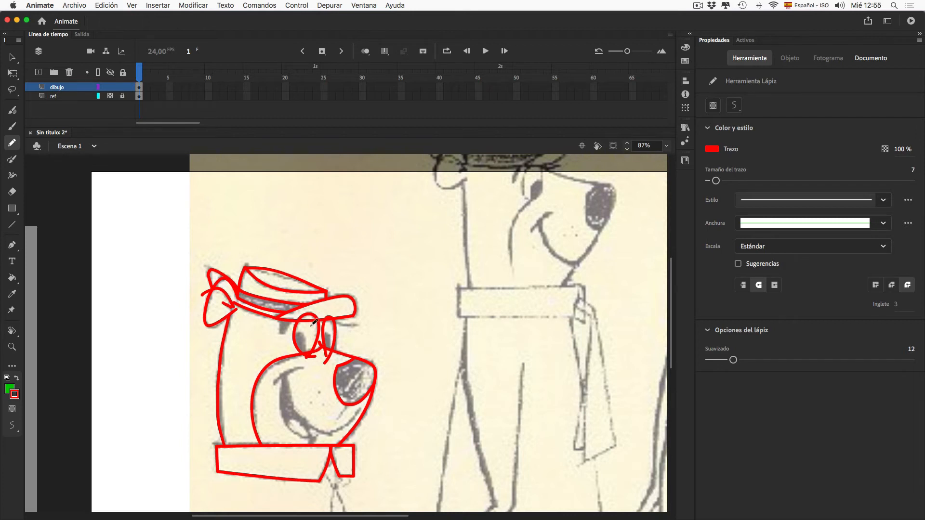
mouse_move(305, 352)
mouse_down()
mouse_move(308, 335)
mouse_move(295, 330)
mouse_move(313, 356)
mouse_move(332, 337)
mouse_move(323, 331)
mouse_move(322, 340)
mouse_up()
Select the eye and pupil strokes and group them separately from the head
click(12, 57)
mouse_move(365, 393)
mouse_down()
mouse_move(455, 308)
mouse_move(274, 359)
mouse_move(265, 370)
mouse_up()
key(super+z)
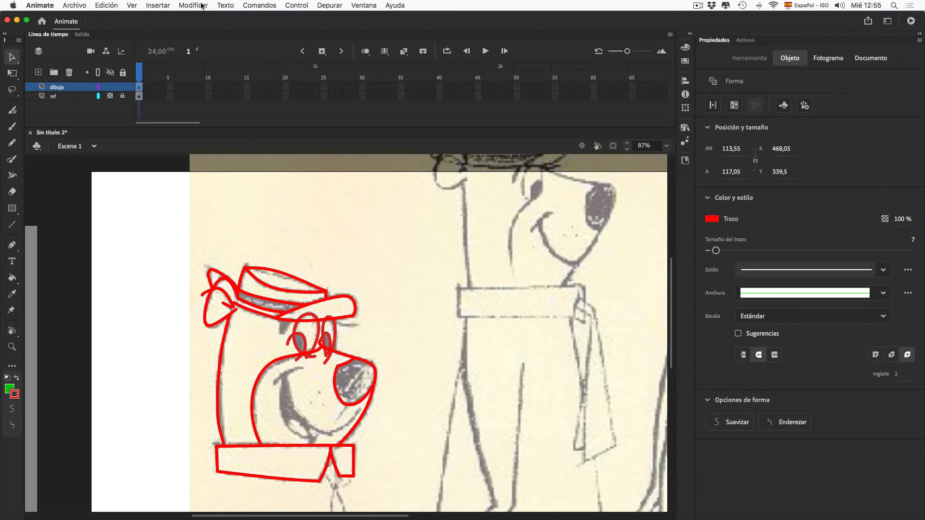
click(193, 5)
click(227, 156)
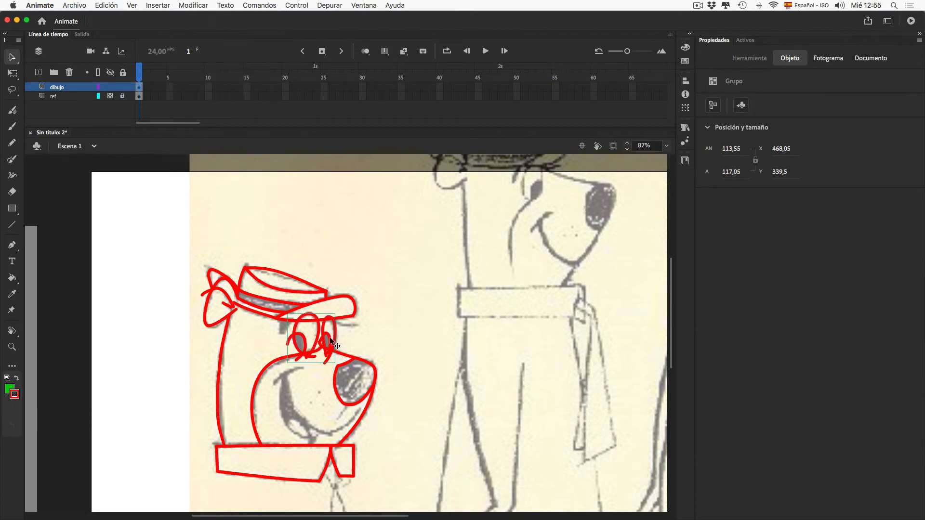
Inside the eyes' group, erase the pupil strokes overshooting the eye outlines, undo the last erasure and return to Escena 1
double_click(332, 342)
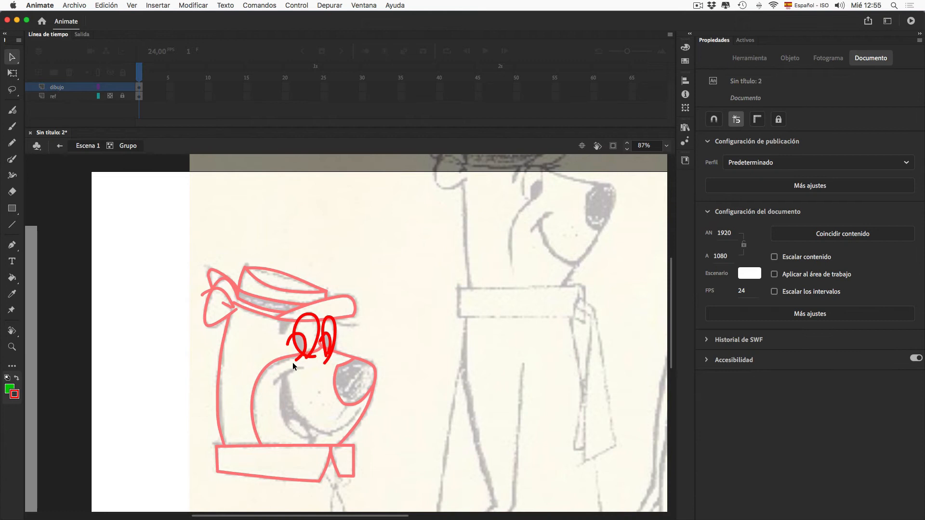
key(e)
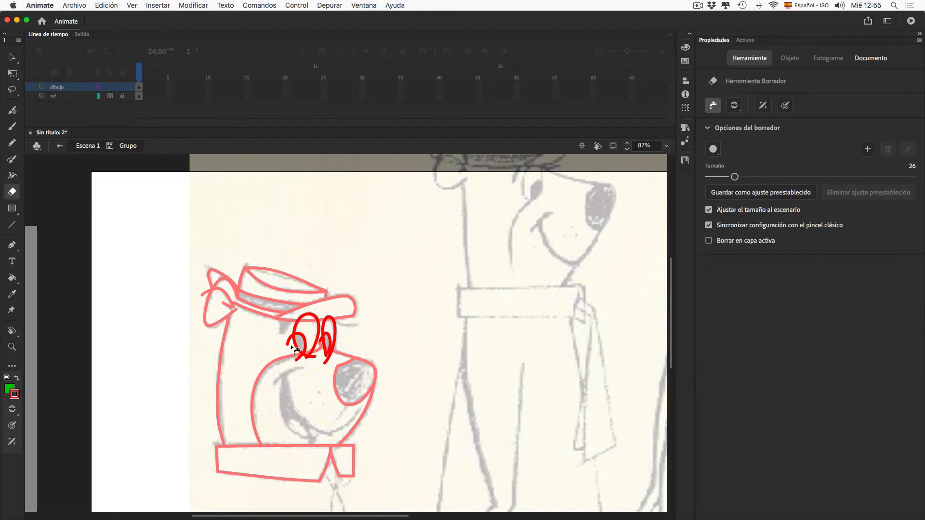
drag(288, 340, 308, 364)
click(319, 340)
click(326, 362)
key(super+z)
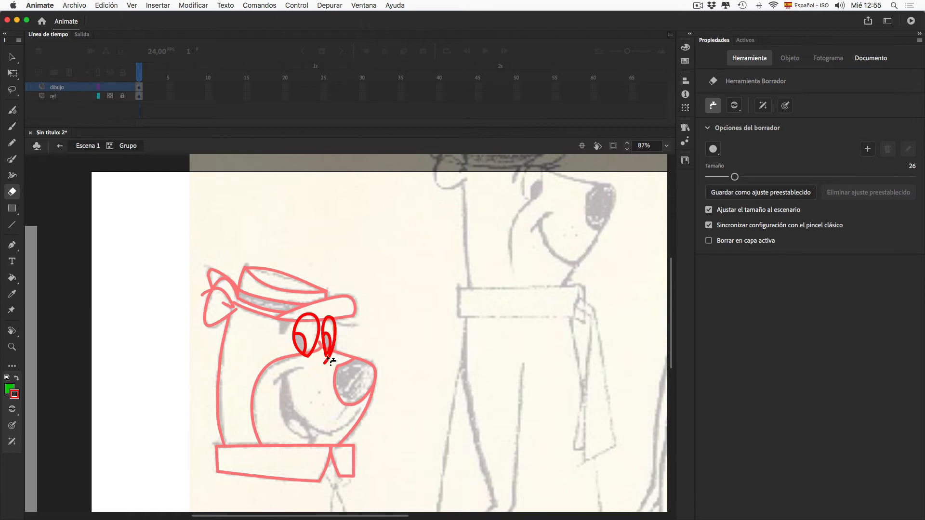
click(12, 57)
click(94, 146)
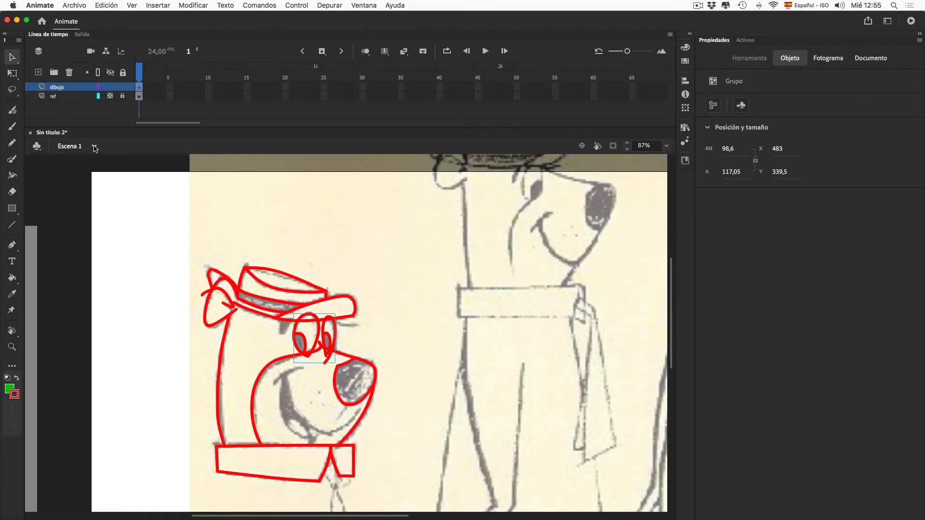
Trace the smiling mouth with its inner curve, tongue and lower lip, then add the cheek crease at its corner
scroll(391, 376, down, 5)
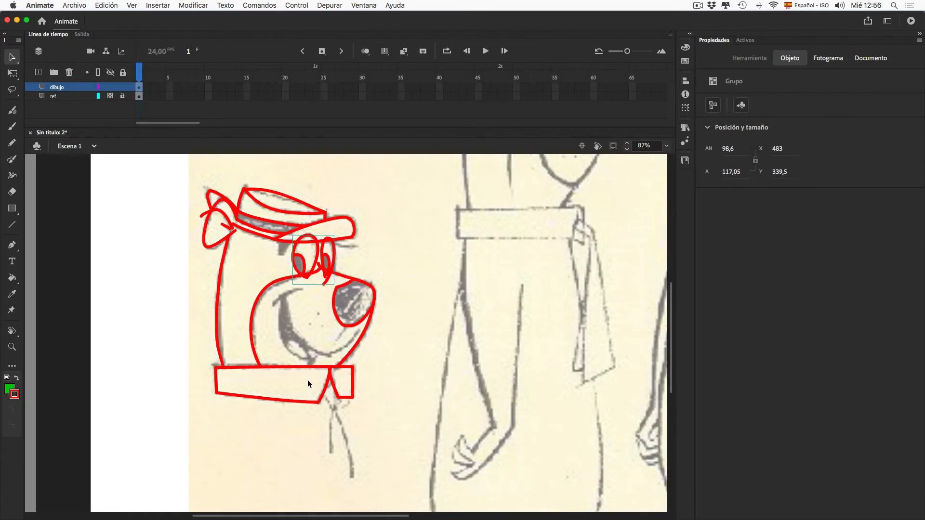
key(z)
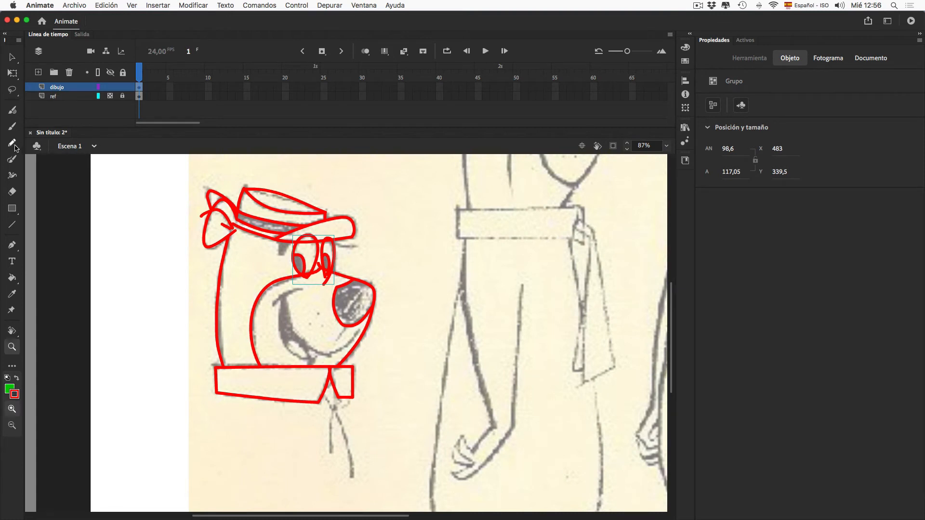
click(12, 143)
mouse_move(361, 328)
mouse_down()
mouse_move(320, 354)
mouse_move(293, 329)
mouse_move(288, 290)
mouse_move(283, 338)
mouse_move(315, 359)
mouse_move(310, 348)
mouse_move(310, 364)
mouse_move(327, 354)
mouse_move(306, 349)
mouse_move(302, 333)
mouse_move(304, 362)
mouse_move(308, 346)
mouse_move(284, 356)
mouse_move(290, 340)
mouse_move(309, 355)
mouse_up()
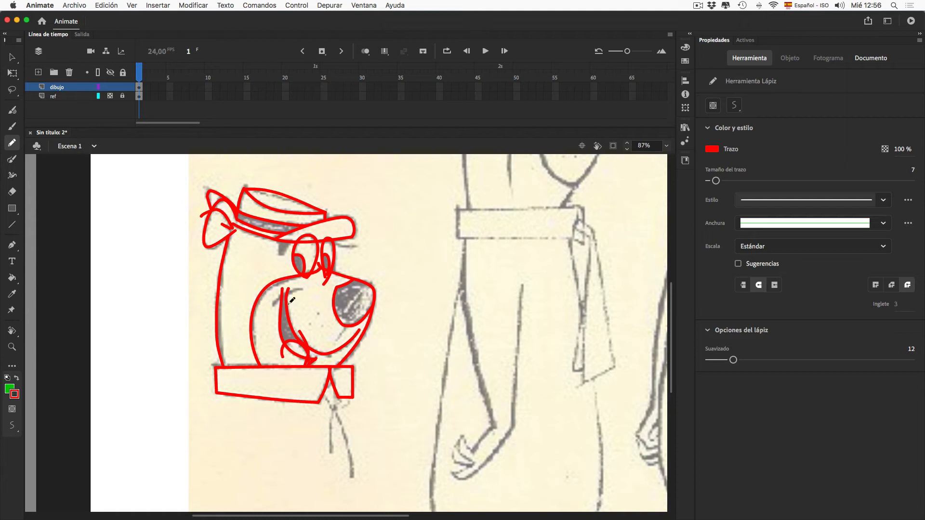
drag(272, 306, 311, 288)
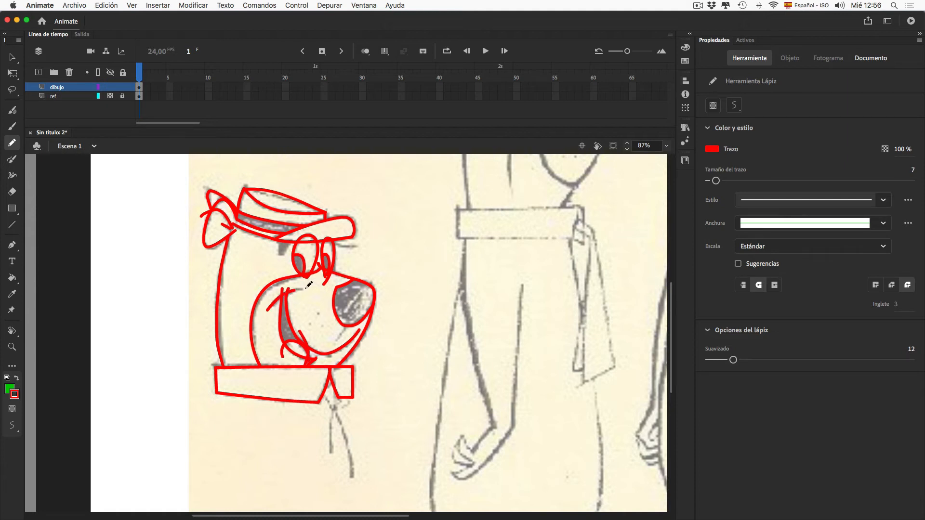
Erase the stroke ends overshooting the mouth outline at its upper corner, tongue and lower lip
click(12, 58)
click(12, 347)
drag(240, 265, 412, 401)
click(12, 58)
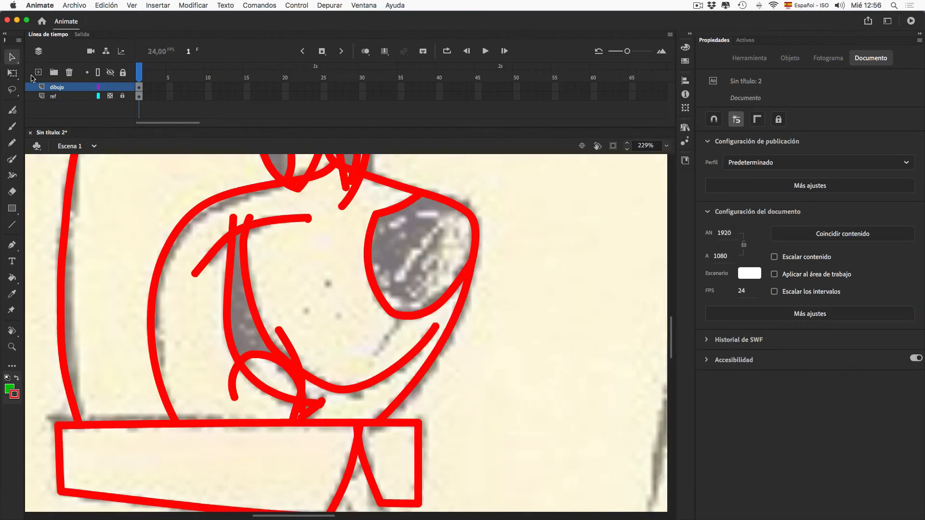
key(e)
drag(249, 218, 231, 218)
drag(235, 398, 230, 366)
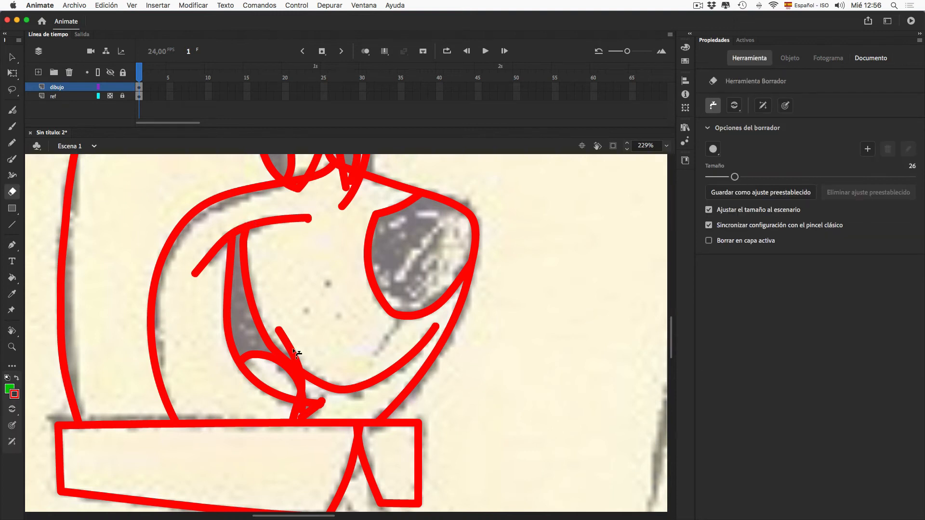
drag(294, 355, 278, 329)
drag(311, 417, 302, 409)
Shorten the cheek crease above the mouth by deleting a piece at each of its ends
click(14, 61)
drag(331, 254, 283, 205)
key(Delete)
drag(179, 310, 211, 245)
key(Delete)
Smooth the mouth's inner curve and the cheek crease, then clear the selection
click(214, 251)
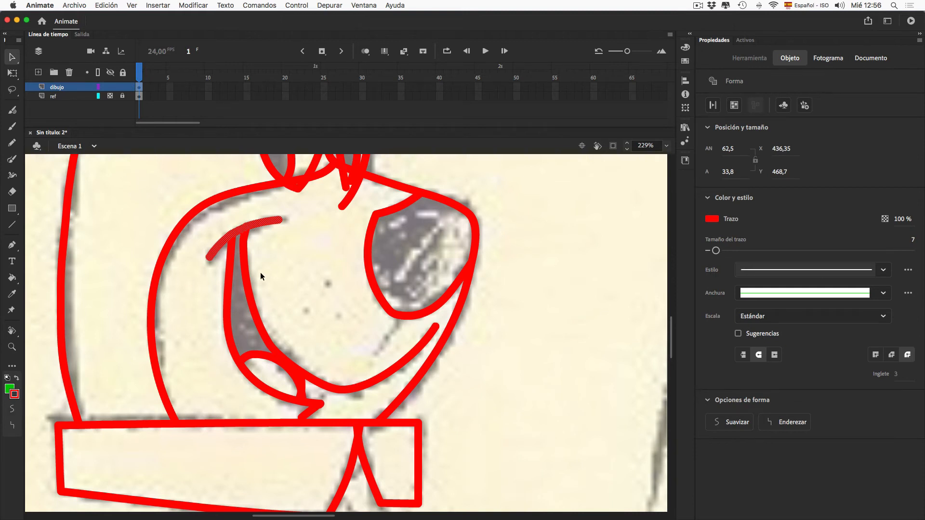
click(237, 291)
click(246, 295)
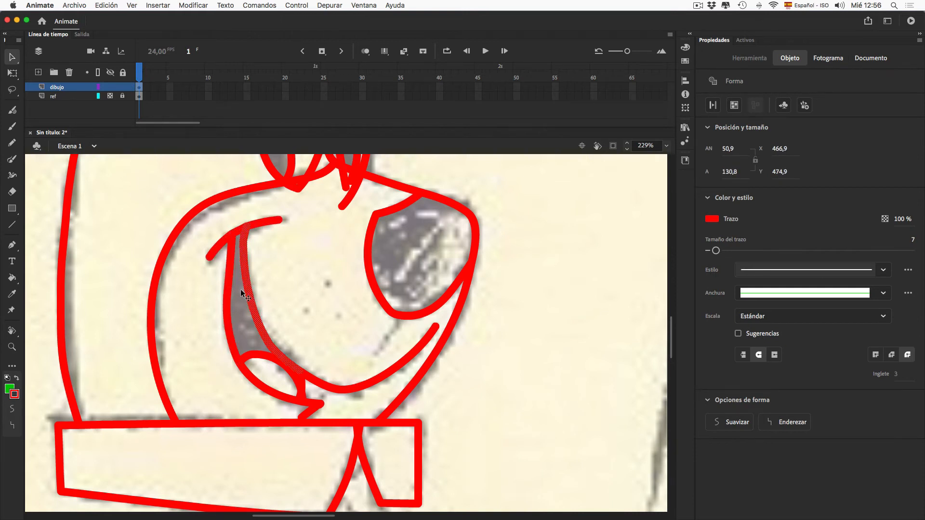
click(13, 410)
click(343, 403)
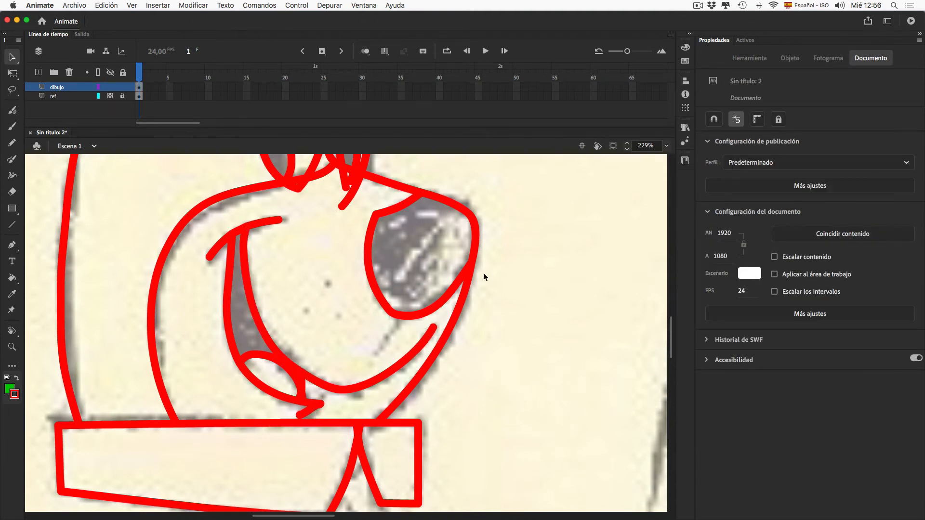
click(240, 230)
shift+click(263, 222)
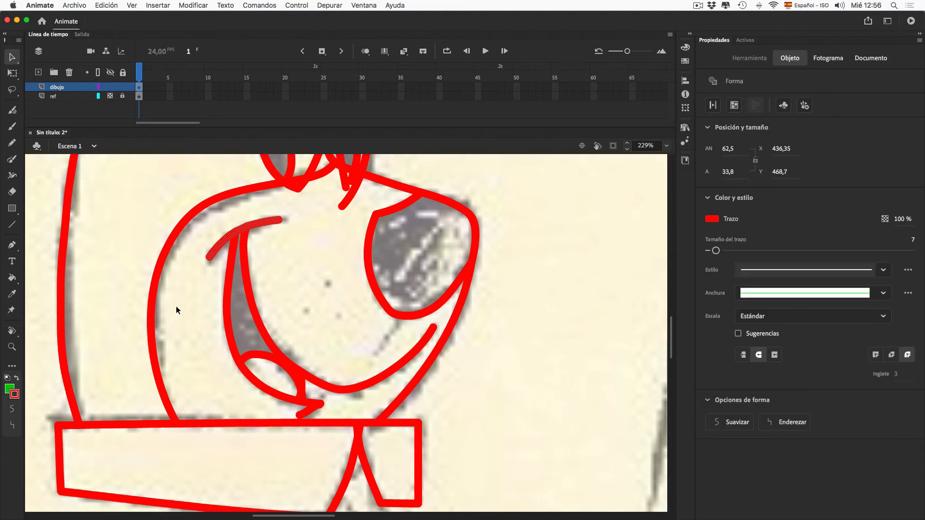
click(186, 284)
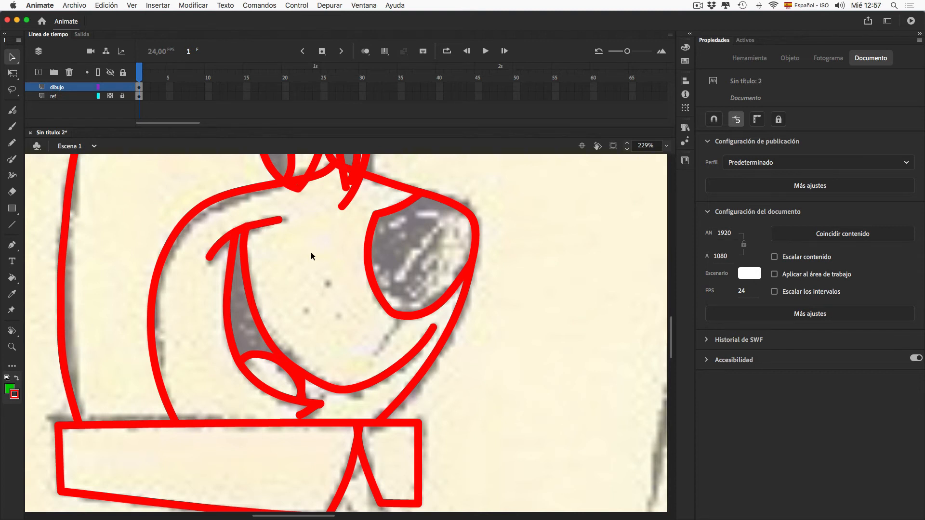
Inside the head group, delete the stray stroke sticking out of the front ear and return to Escena 1
key(super+1)
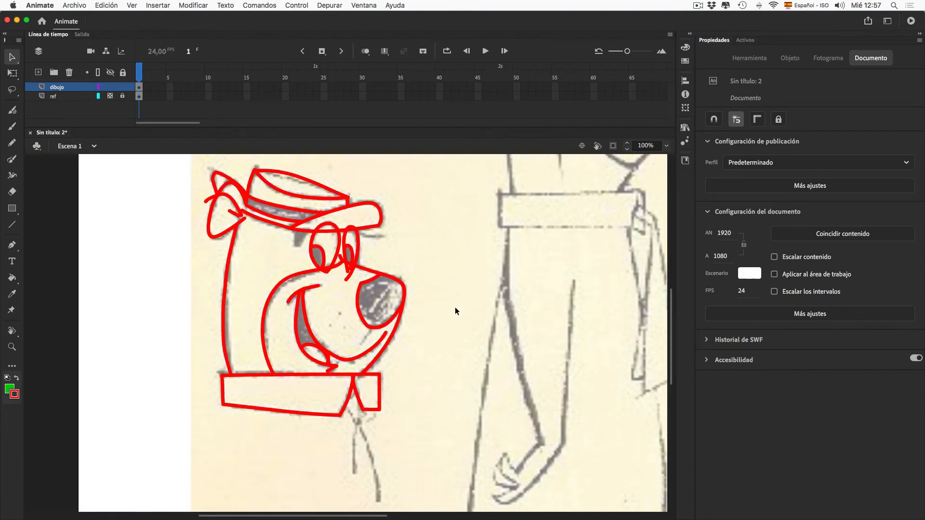
double_click(209, 198)
click(203, 220)
click(209, 197)
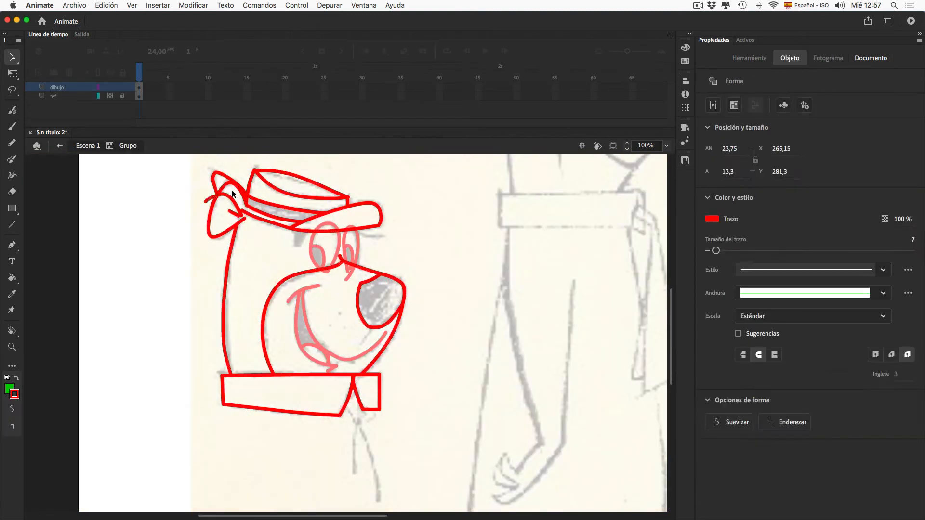
key(BackSpace)
double_click(456, 245)
click(454, 254)
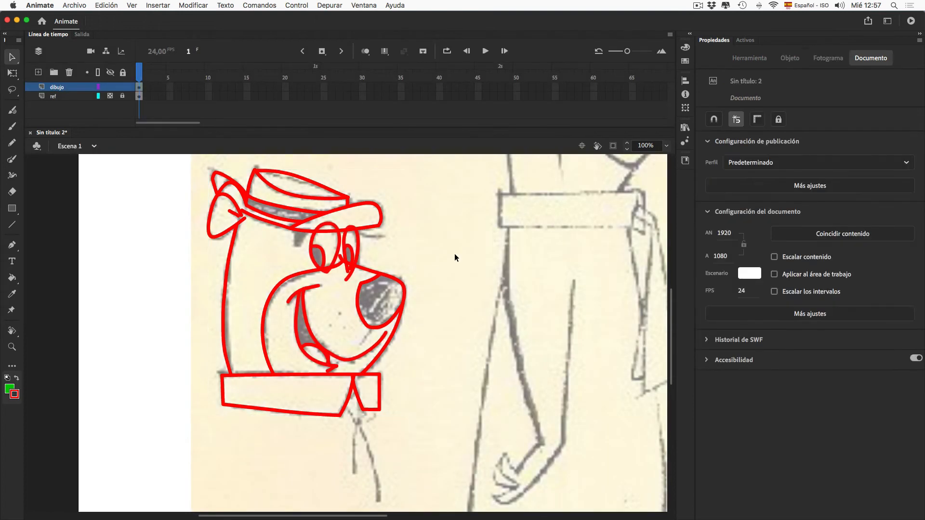
Ungroup the eyes into loose strokes
click(339, 249)
click(212, 5)
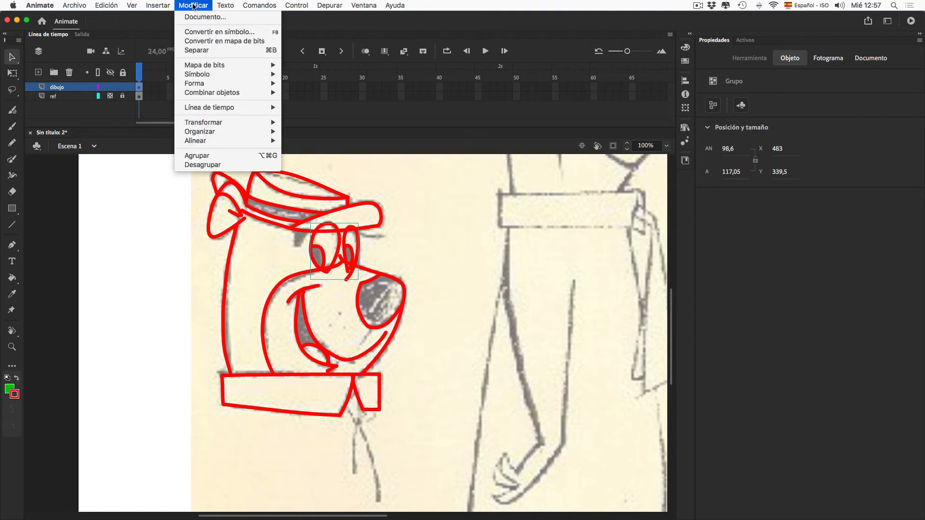
click(241, 167)
Try to erase the eye stroke overshooting the muzzle line, undo the erasure and clear the selection
click(12, 347)
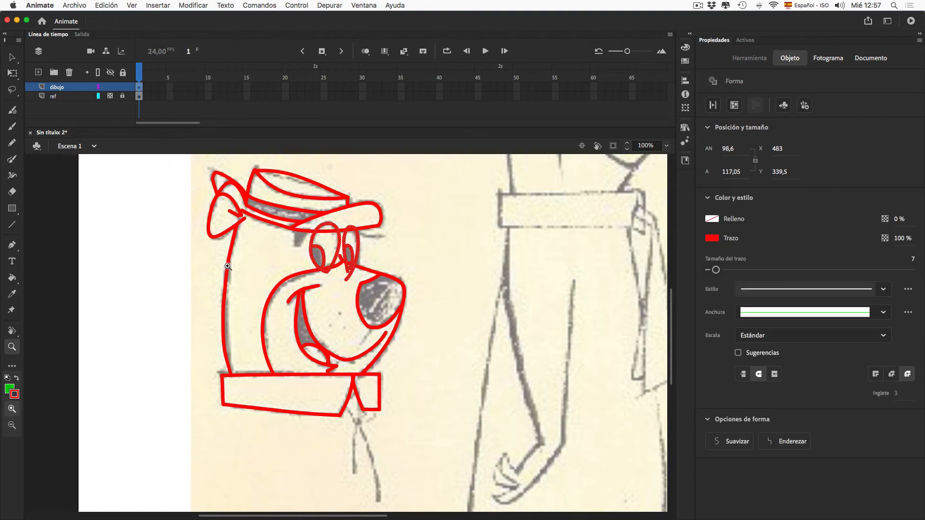
drag(279, 256, 424, 313)
click(274, 339)
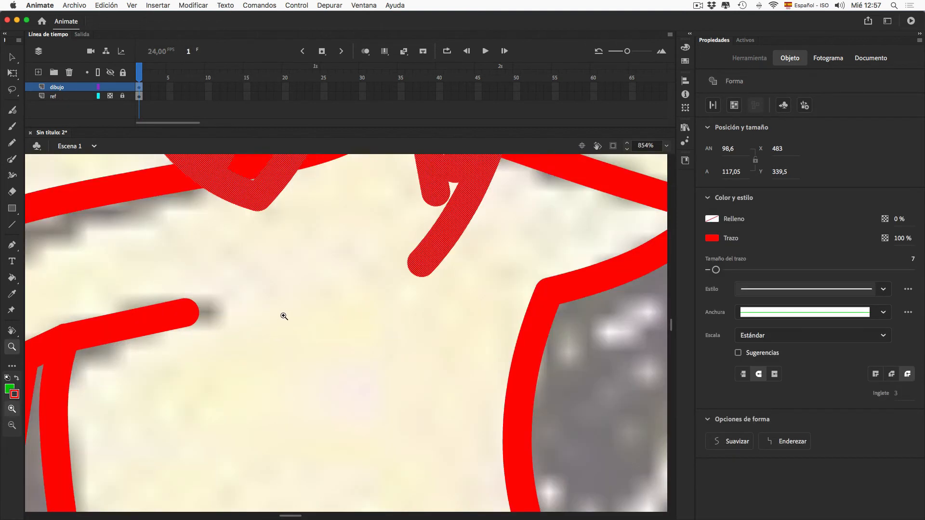
alt+click(311, 289)
alt+click(331, 318)
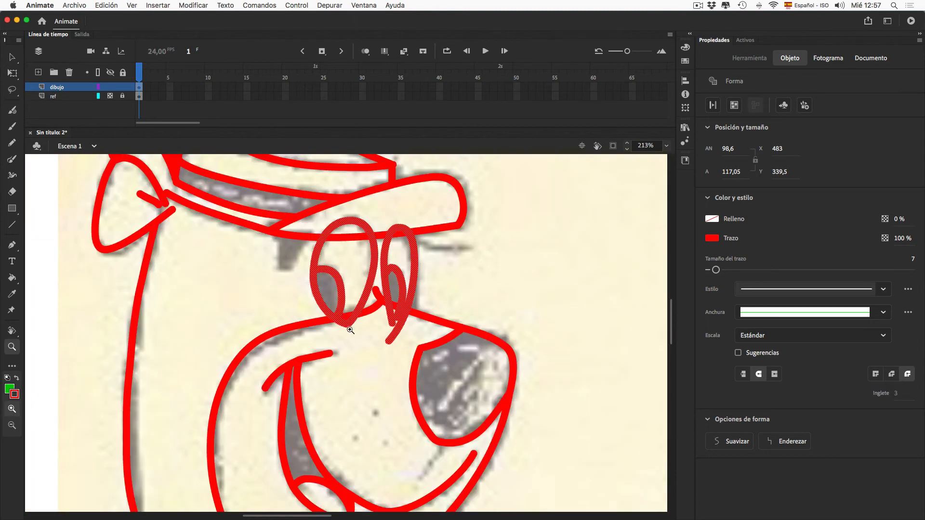
key(e)
click(350, 323)
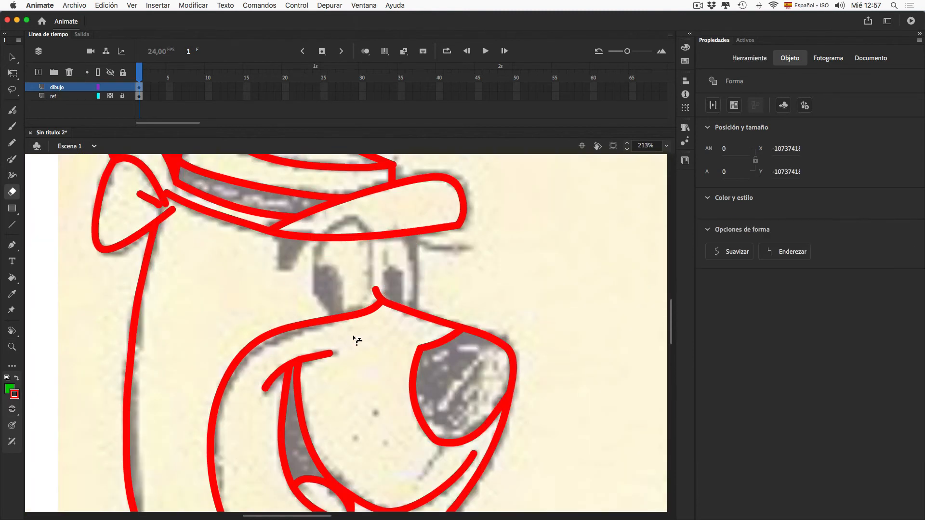
key(super+z)
key(v)
click(352, 344)
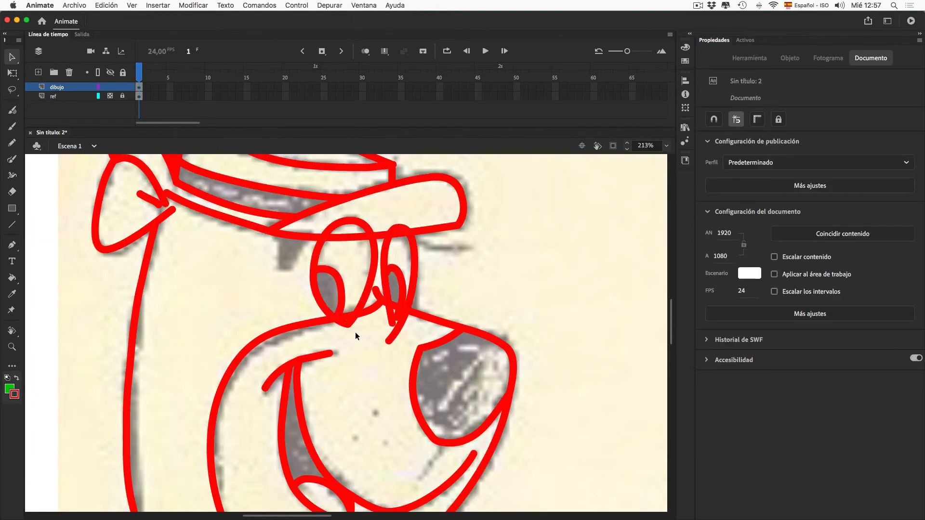
Select everything on the drawing layer and ungroup it so the head and facial strokes merge
click(106, 6)
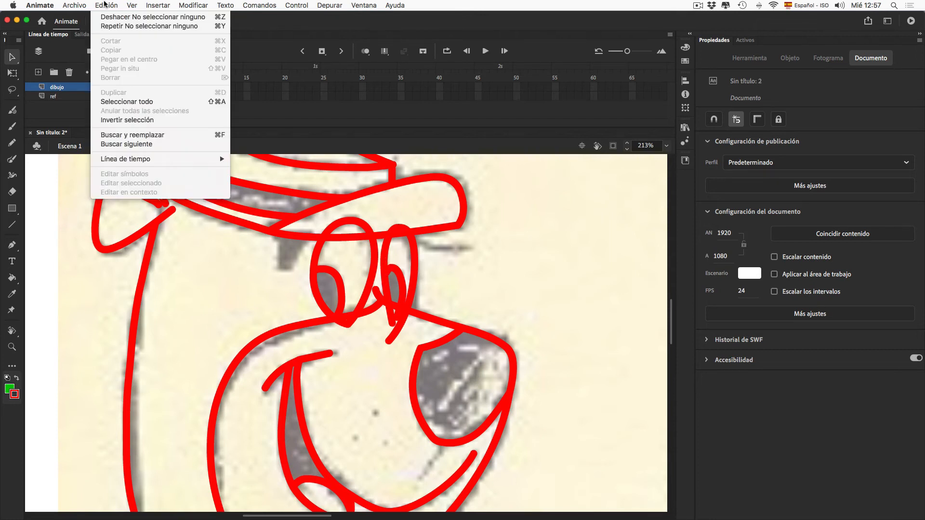
click(121, 99)
click(193, 5)
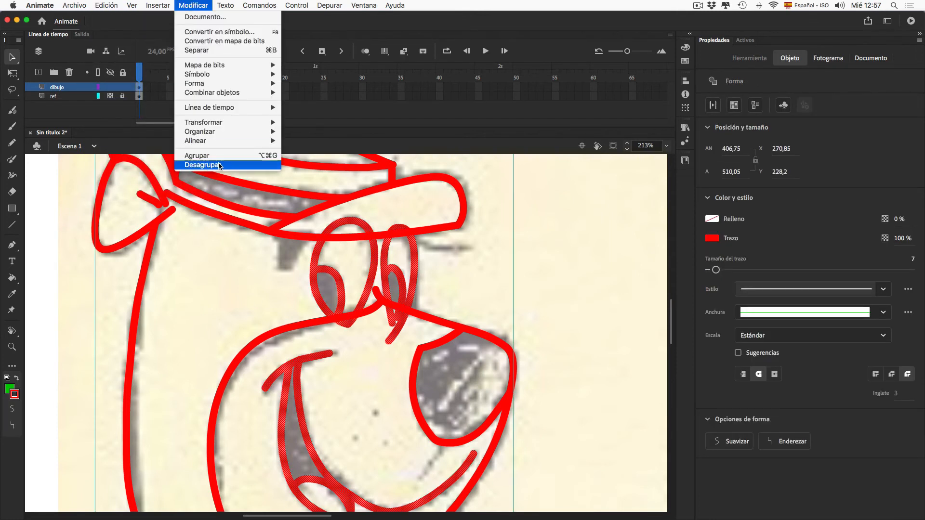
click(203, 165)
click(452, 314)
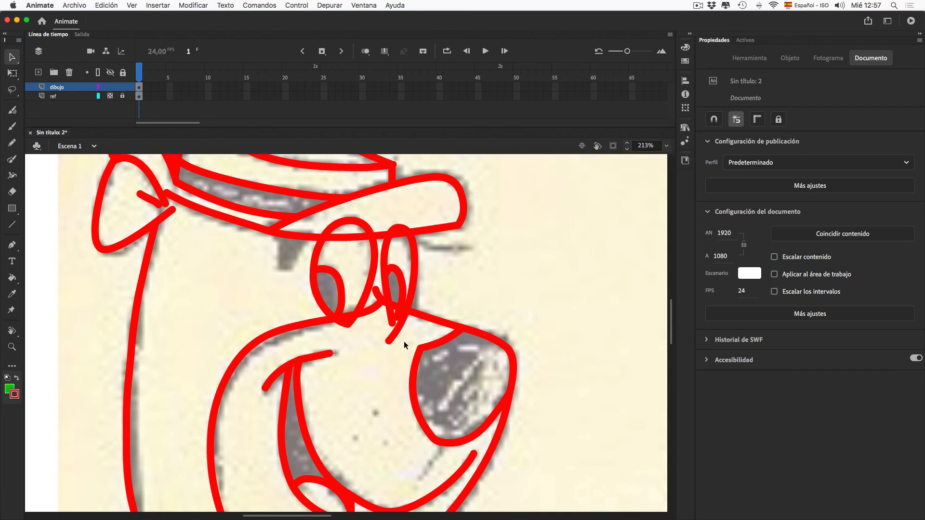
Erase the eye and pupil strokes that extend below the muzzle line
key(e)
click(400, 325)
click(397, 318)
click(391, 318)
click(349, 328)
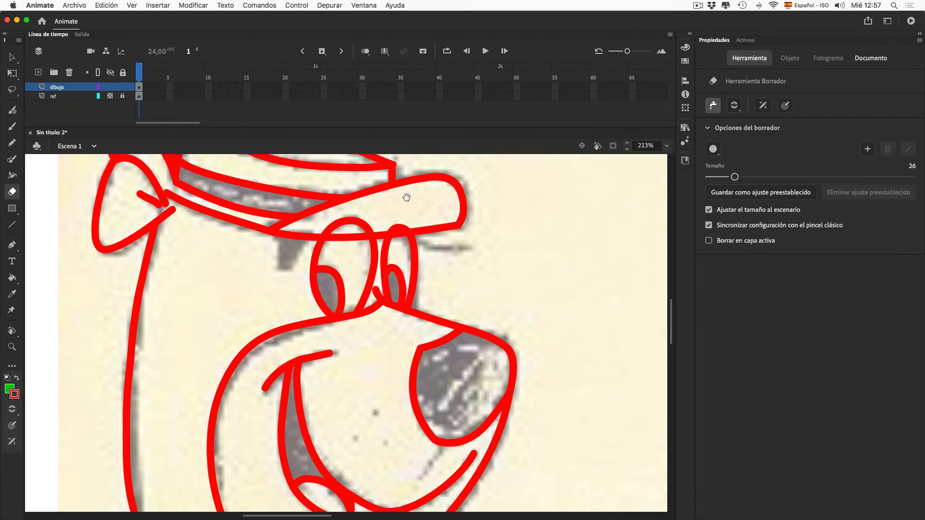
Trim the hat brim's overshoot near the ear, close its back corner with a short pencil stroke and erase the excess
drag(243, 221, 255, 330)
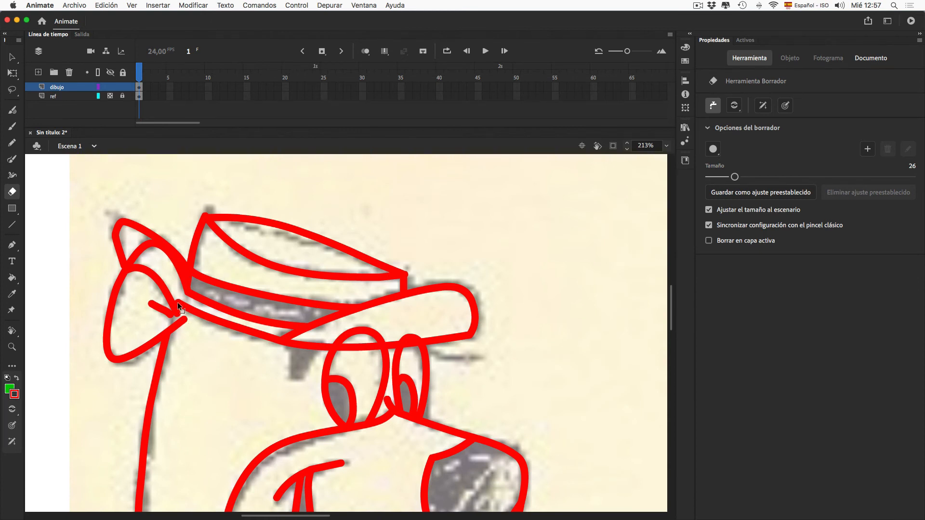
key(v)
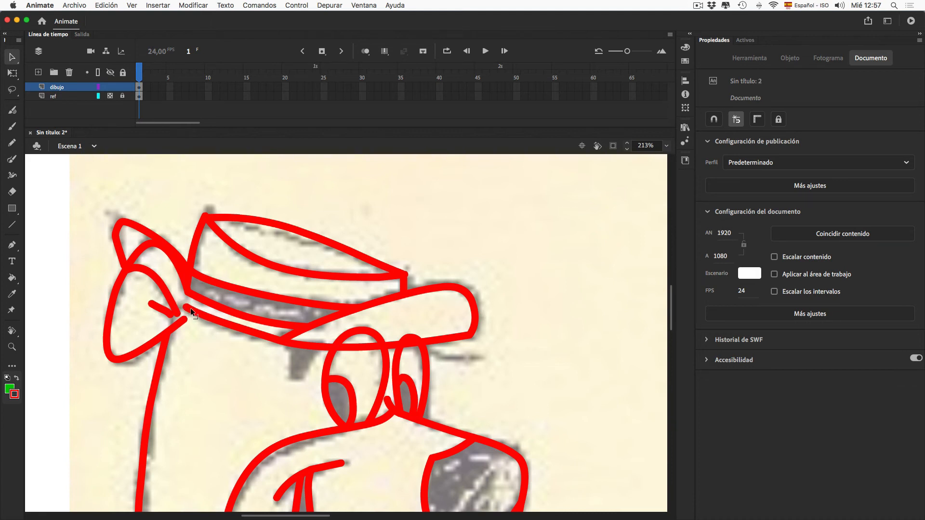
key(y)
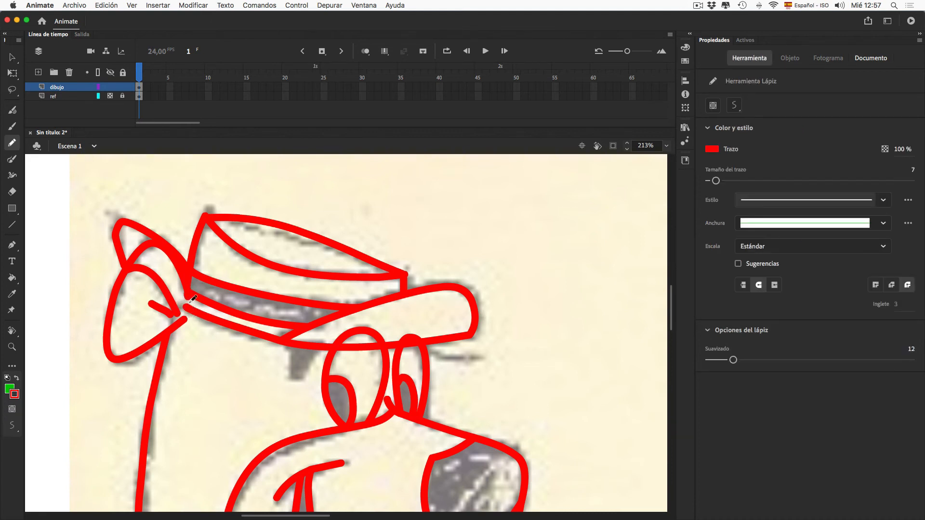
drag(191, 302, 195, 323)
key(e)
click(194, 327)
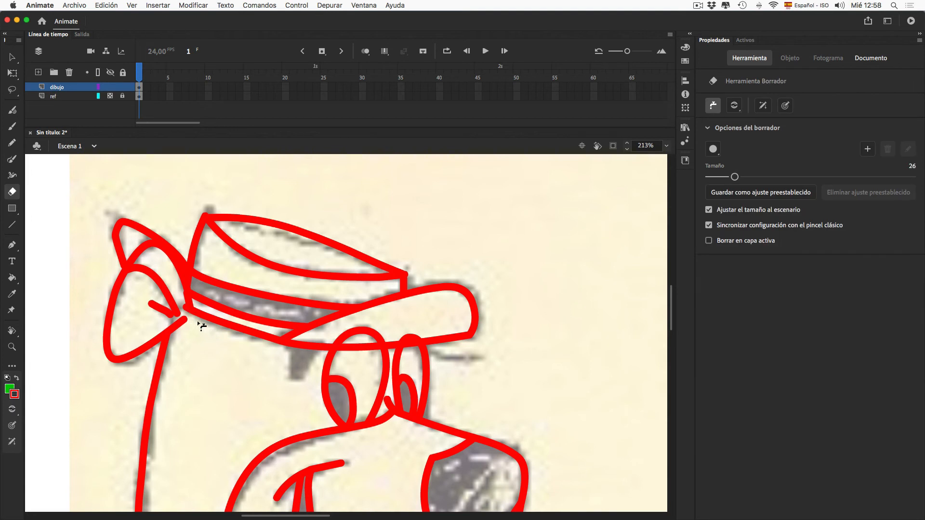
click(187, 307)
key(v)
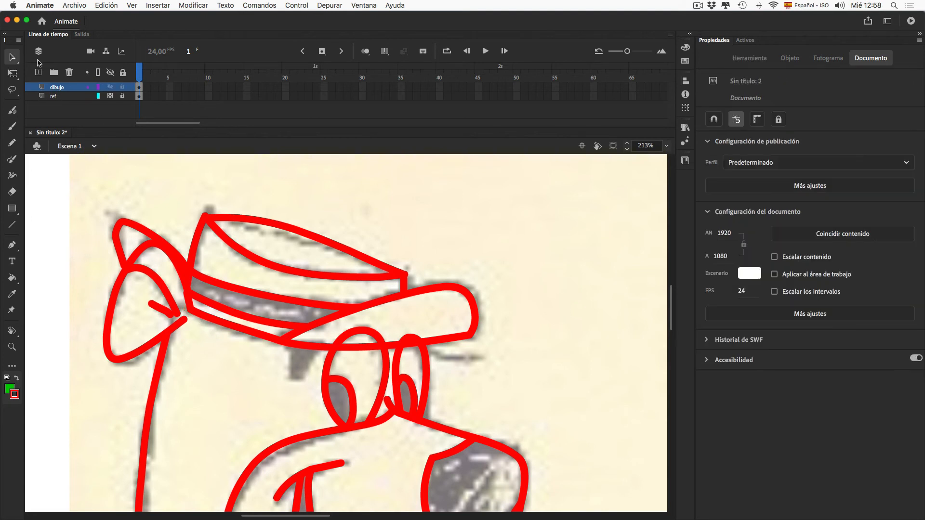
Select the whole head drawing, set its stroke color to black (#000000) and deselect it
alt+click(471, 346)
drag(385, 429, 454, 345)
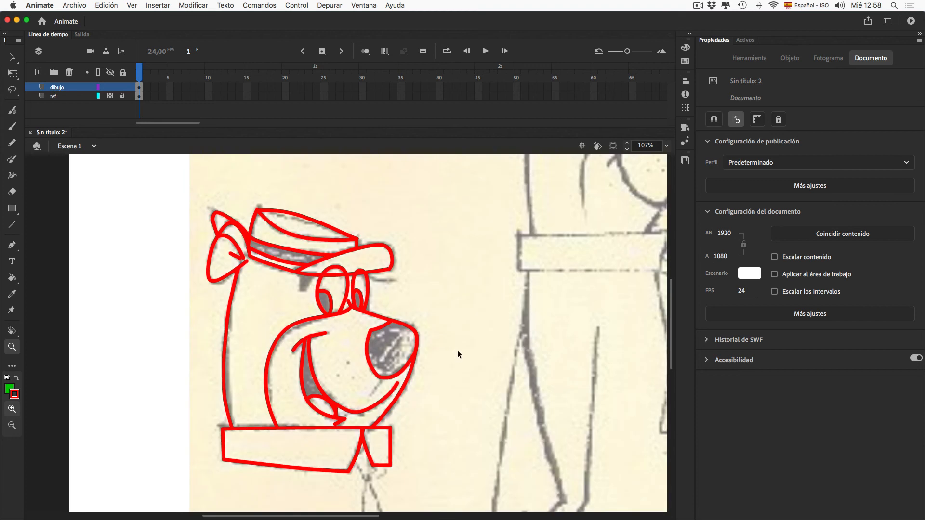
click(107, 5)
click(144, 102)
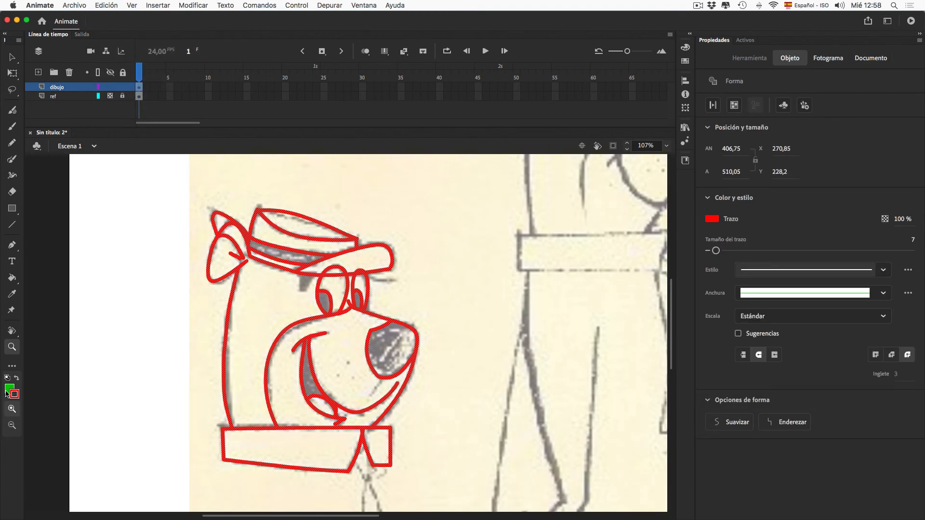
click(15, 394)
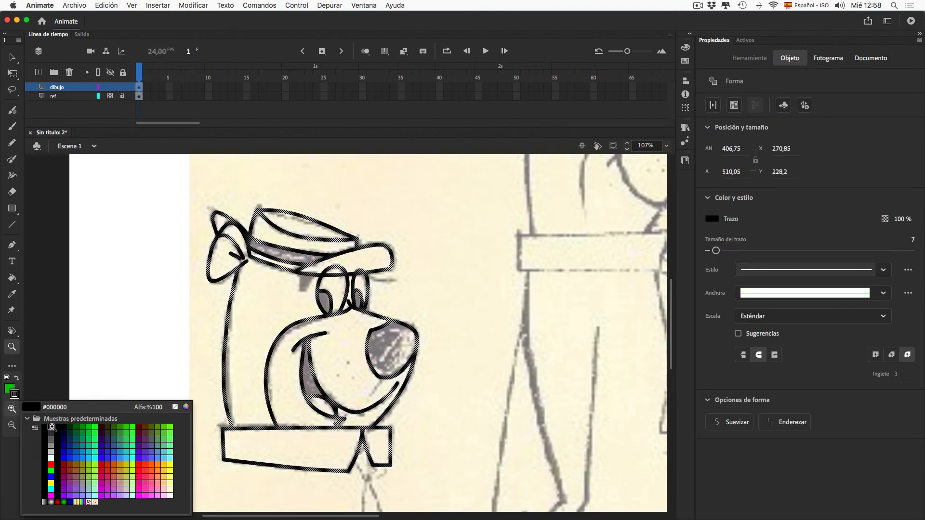
click(53, 425)
click(13, 57)
click(152, 156)
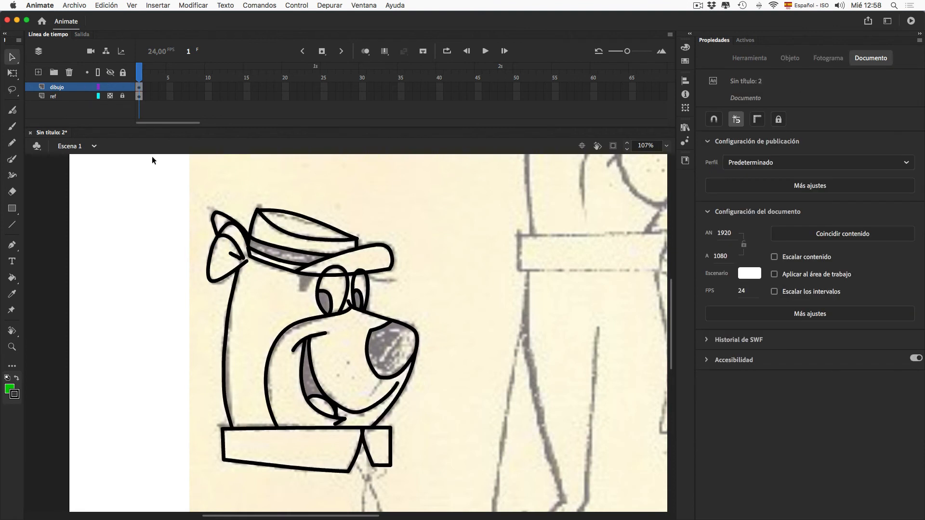
Turn off the transparent display of the ref layer
key(space)
drag(120, 211, 353, 183)
drag(162, 196, 210, 240)
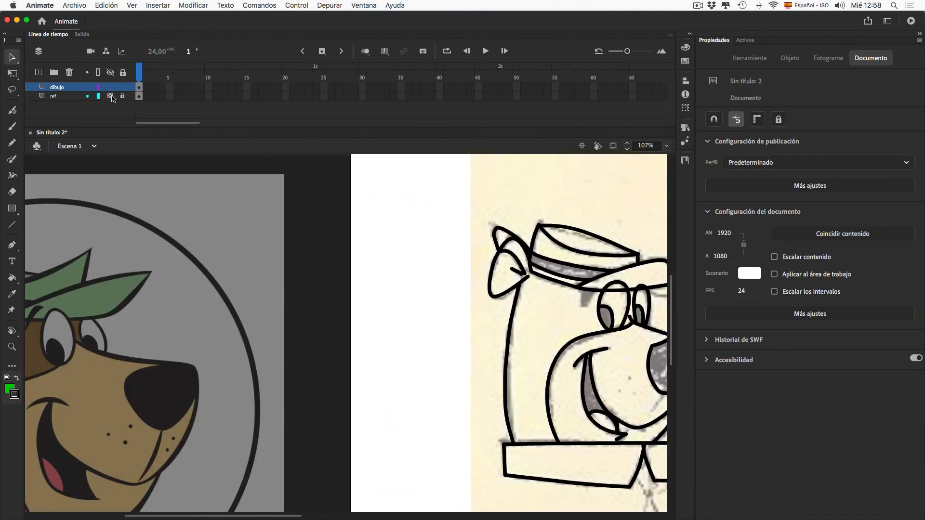
click(112, 99)
Sample the light green of the colored reference's hat and paint a swatch of it beside the sketch with the Classic Brush
key(space)
drag(397, 366, 366, 354)
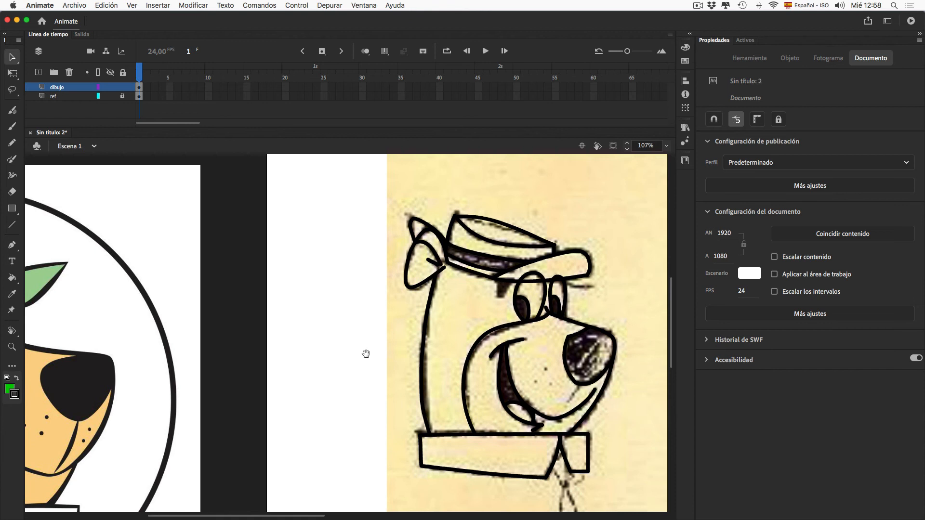
drag(244, 367, 328, 342)
key(space)
drag(293, 382, 323, 379)
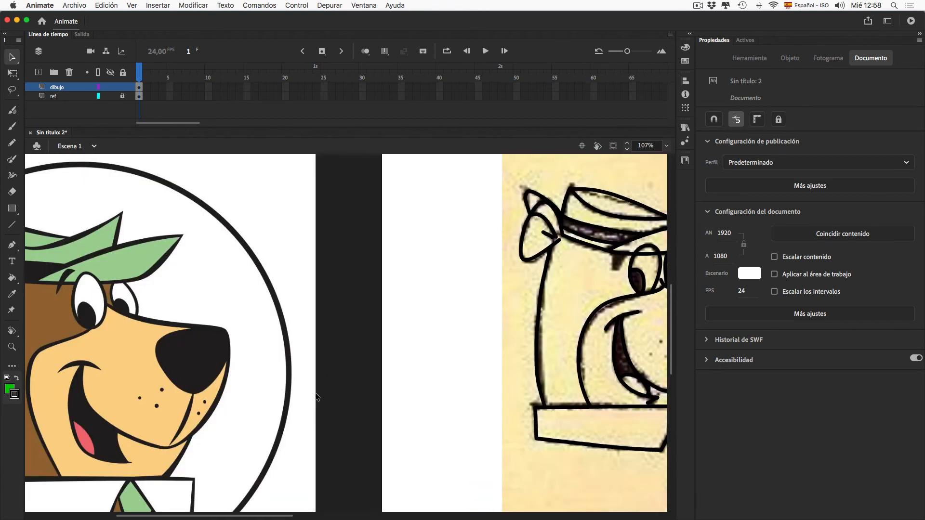
click(12, 127)
key(i)
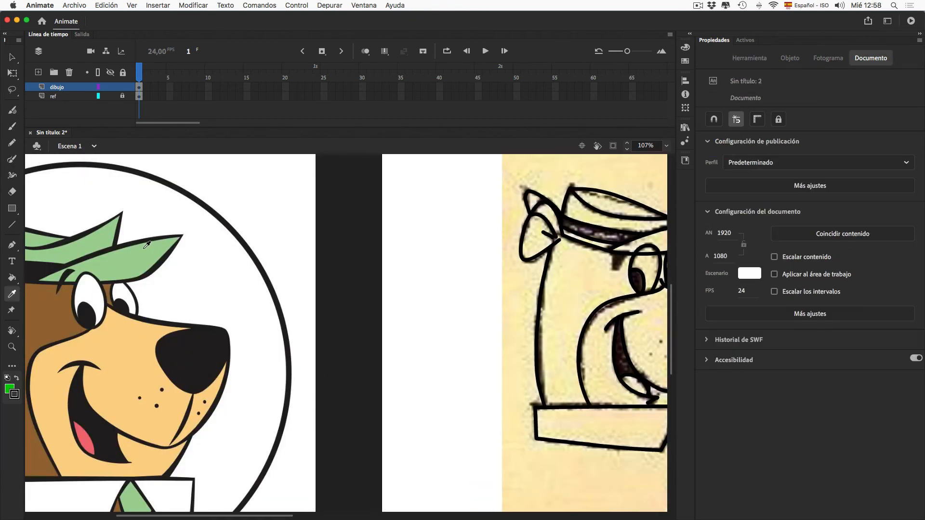
click(120, 261)
key(b)
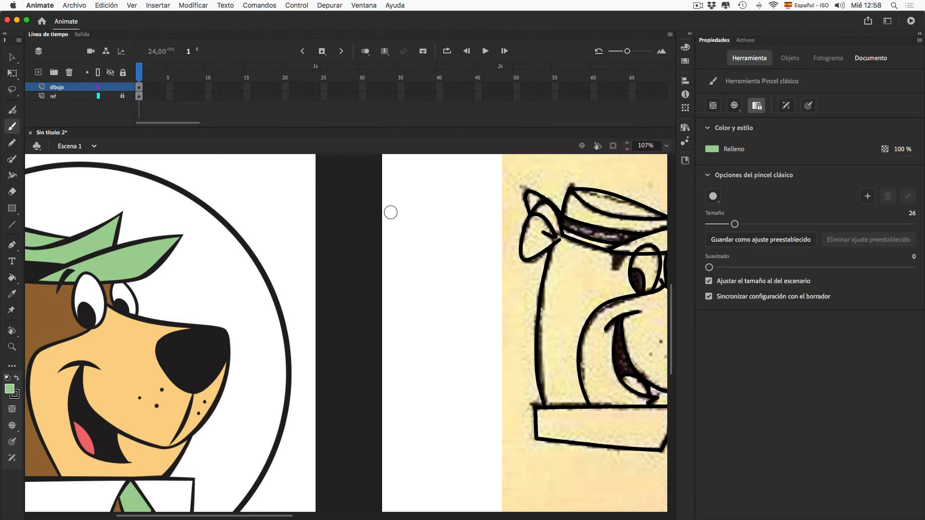
mouse_move(391, 210)
mouse_down()
mouse_move(410, 218)
mouse_move(405, 252)
mouse_move(413, 264)
mouse_up()
Sample the light orange of the reference's muzzle and paint a swatch of it below the green one
key(i)
click(132, 367)
key(b)
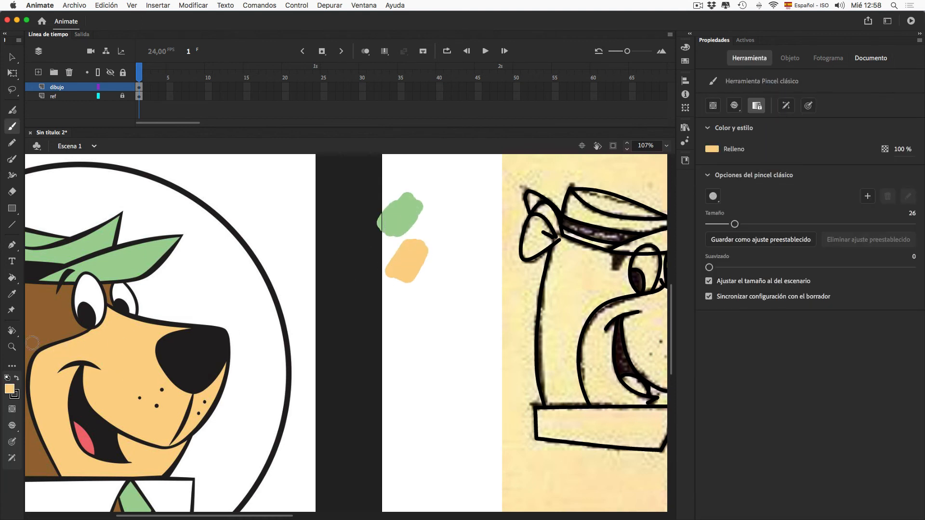
Sample the brown of the colored reference's head and paint a swatch of it below the light orange one with the Classic Brush
key(i)
click(47, 321)
key(b)
drag(406, 301, 400, 330)
drag(250, 364, 400, 359)
drag(347, 412, 277, 394)
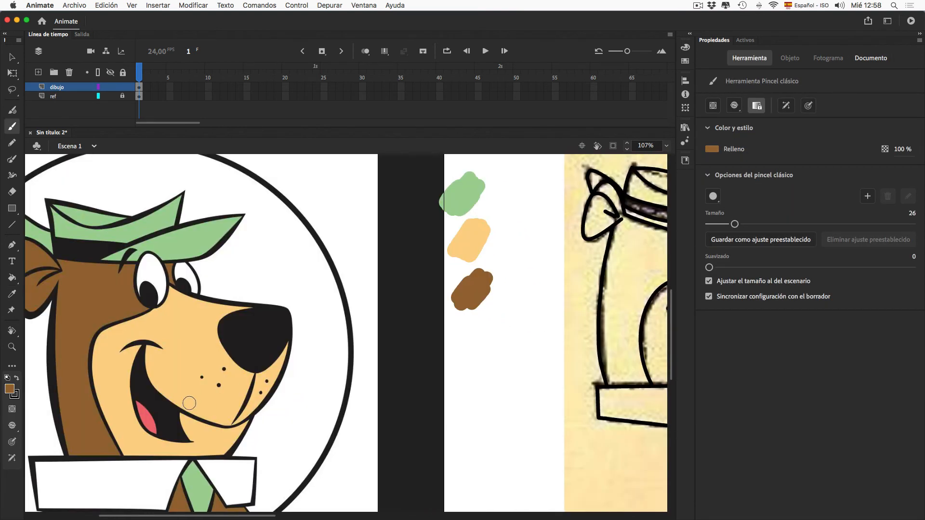
Sample the pinkish red of the reference's tongue and paint a swatch of it below the brown one
key(i)
click(149, 423)
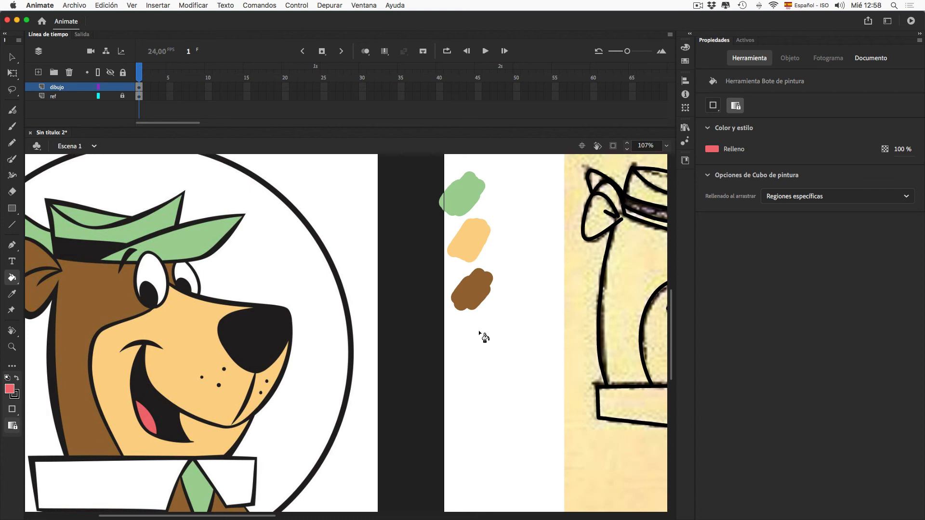
key(b)
drag(480, 324, 489, 354)
Delete the segments of the visor's lower line that cross the two eyes in the sketch
key(v)
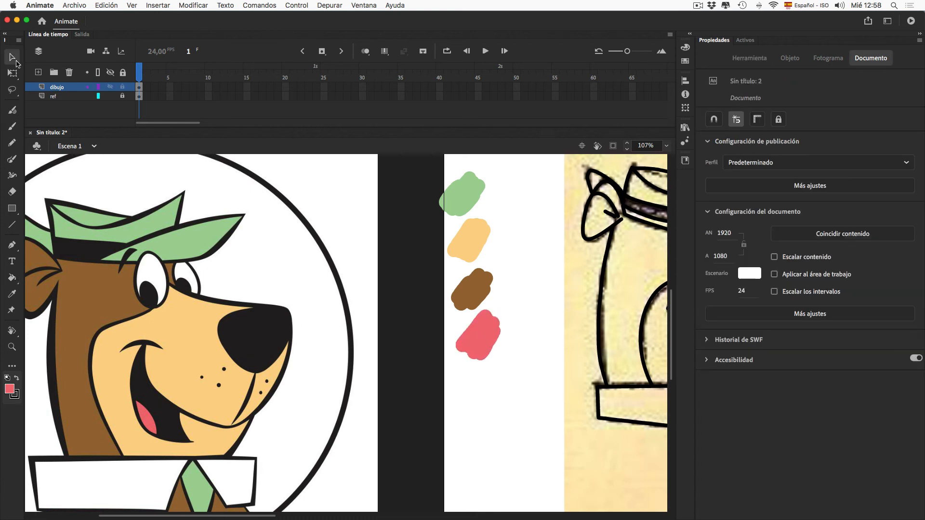
mouse_move(467, 407)
mouse_down()
mouse_move(279, 428)
mouse_move(304, 437)
mouse_move(256, 437)
mouse_move(266, 459)
mouse_up()
click(553, 253)
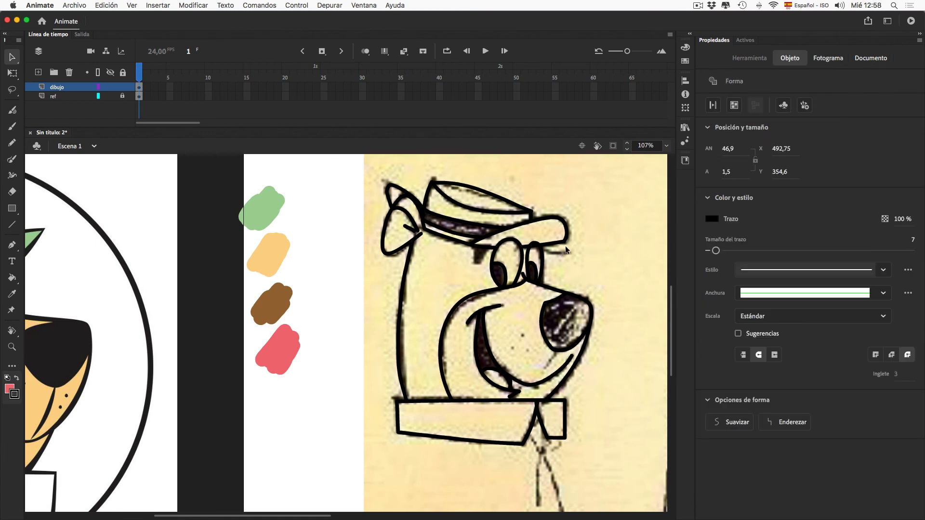
click(595, 262)
click(545, 245)
click(576, 265)
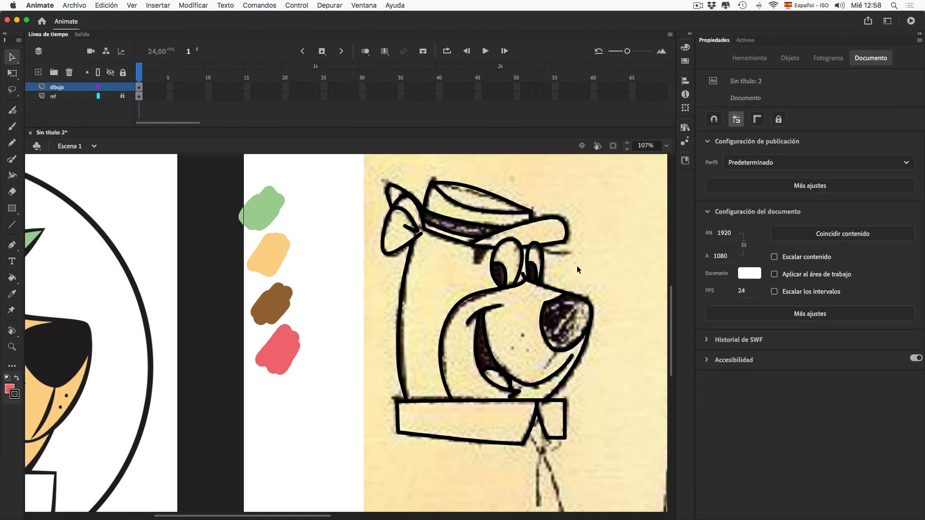
click(538, 244)
key(BackSpace)
Hide the ref layer, sample the light green swatch and fill the hat's crown with it
click(110, 96)
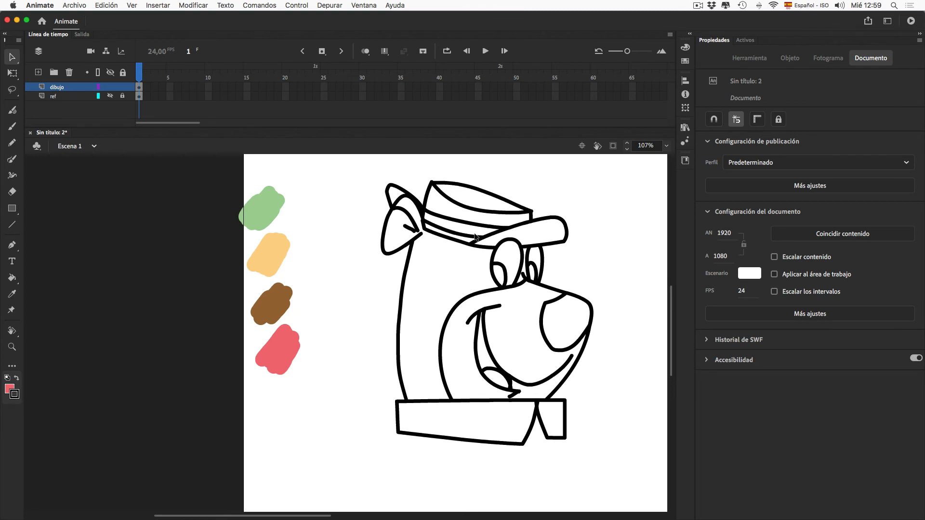
key(i)
click(273, 194)
click(496, 214)
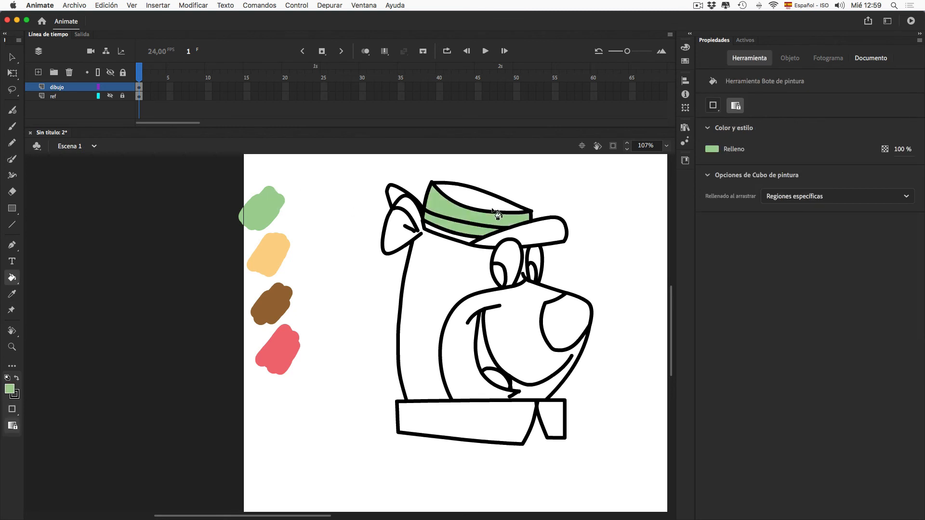
Show the dibujo layer as outlines and delete the stray line ends at both upper corners of the hat's crown
click(13, 351)
drag(363, 225, 373, 218)
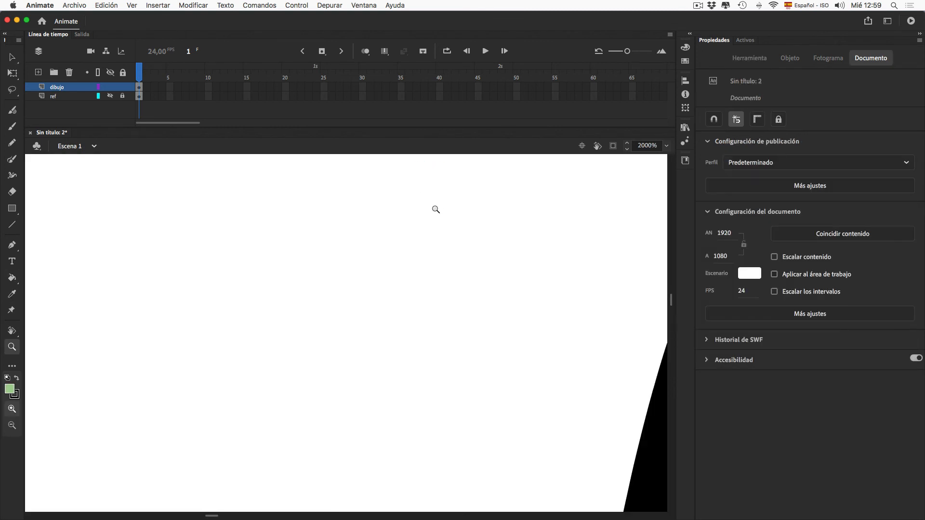
key(super+1)
drag(391, 274, 580, 378)
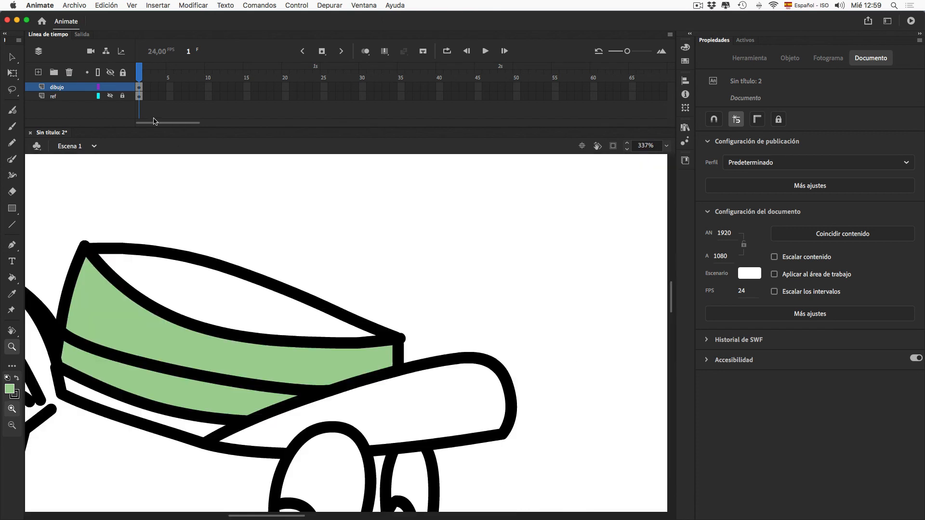
click(98, 87)
click(12, 57)
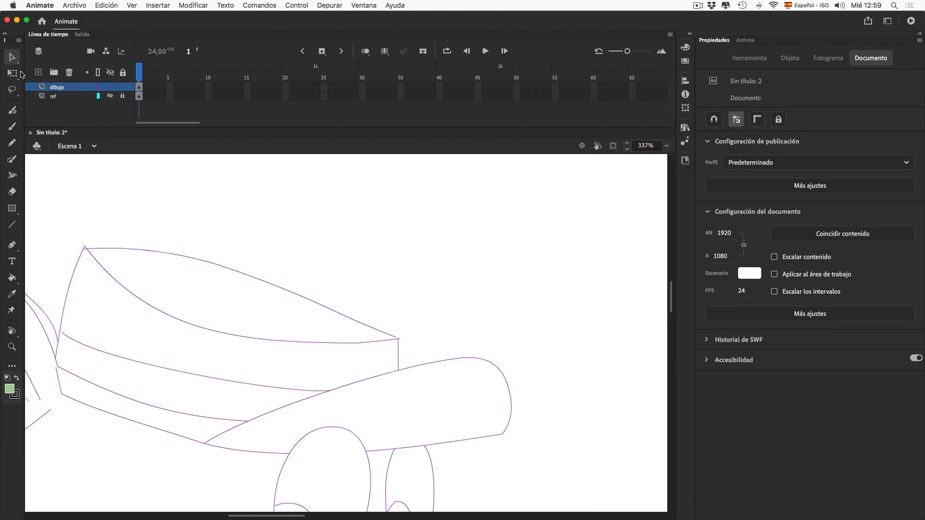
click(86, 249)
click(162, 245)
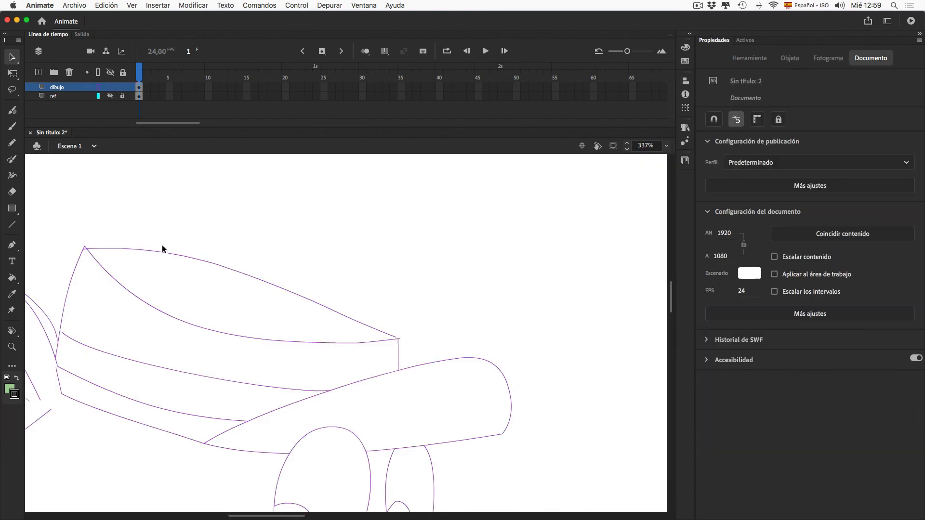
double_click(89, 257)
click(104, 240)
click(403, 341)
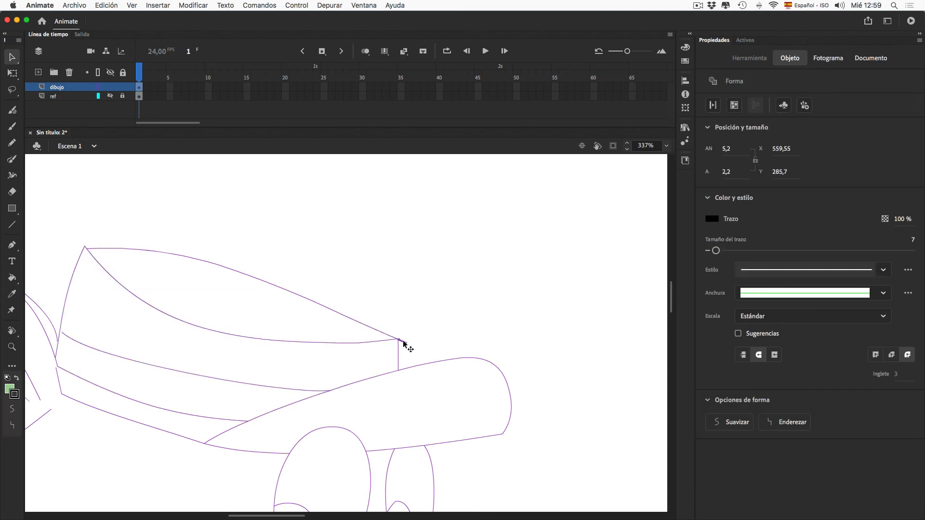
Move the anchor points at the hat's upper left corner together with the Subselection tool and turn off the outline display
key(a)
click(89, 250)
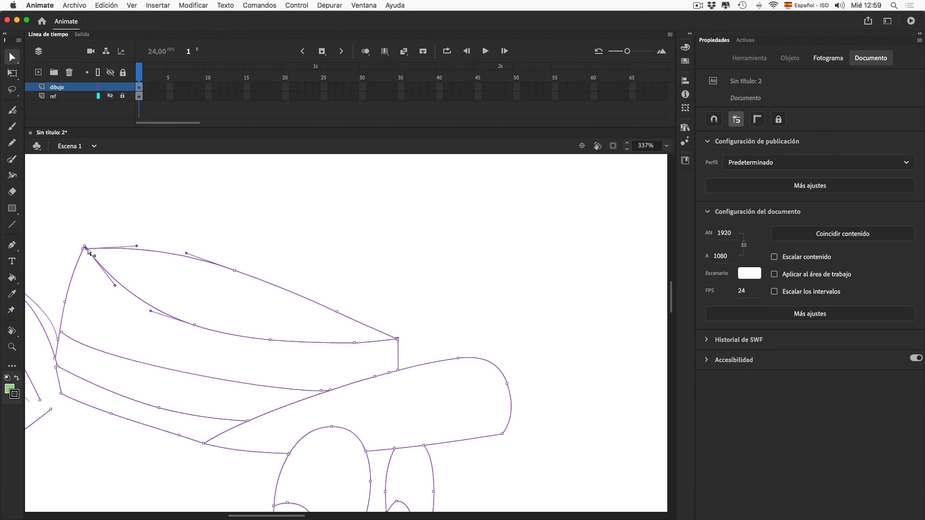
click(85, 246)
drag(86, 249, 85, 247)
click(98, 87)
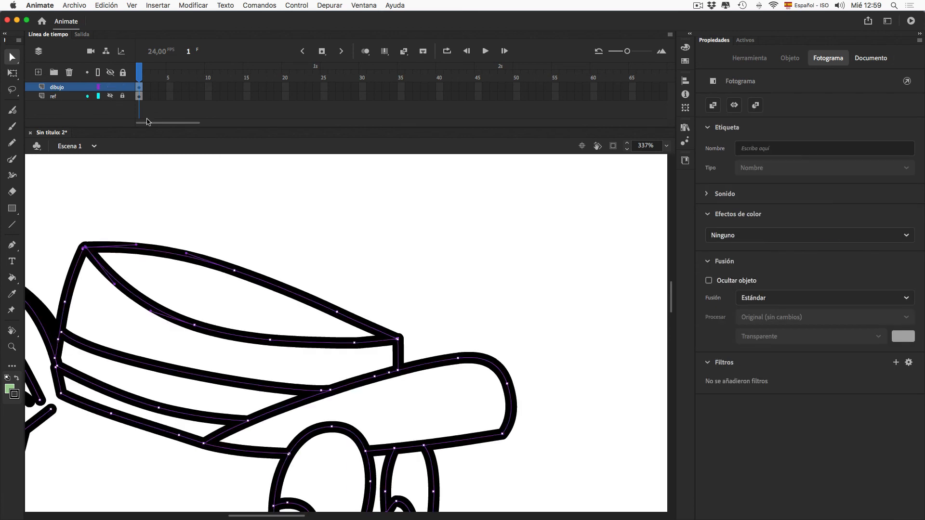
click(415, 276)
Fill the hat's top, crown, bands and visor, plus the head and near ear, with light green using the Paint Bucket
key(k)
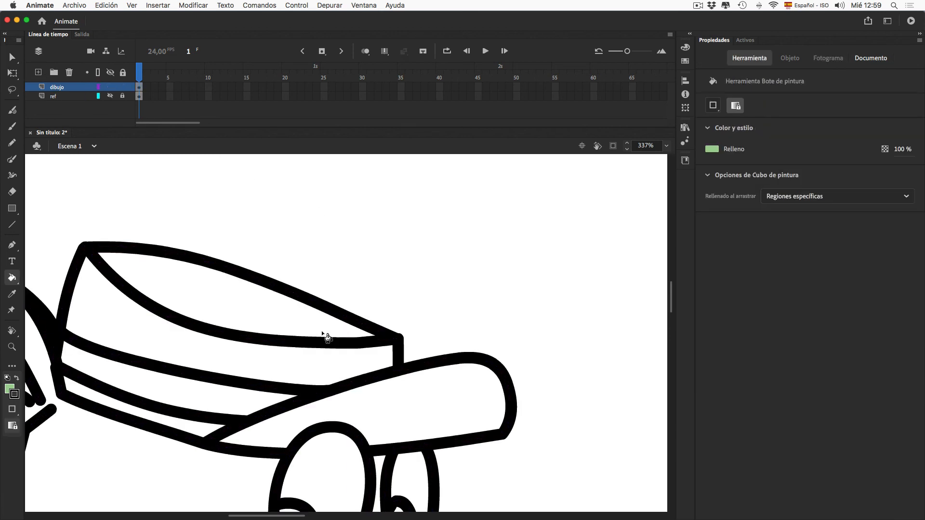
click(323, 331)
click(332, 364)
click(191, 427)
click(400, 401)
In outline display, extend the lower line of the hat's back brim to the near ear and delete its overhang
drag(378, 305, 655, 195)
drag(294, 266, 284, 353)
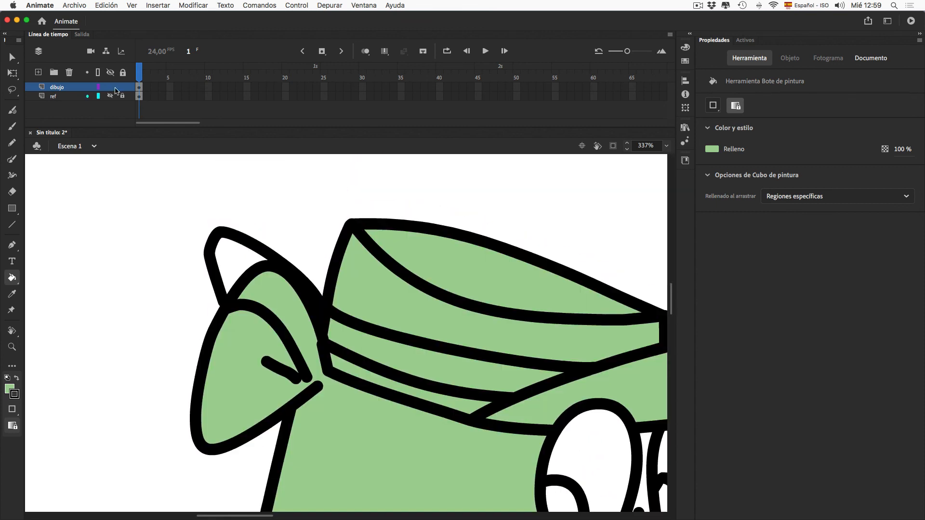
click(98, 87)
key(v)
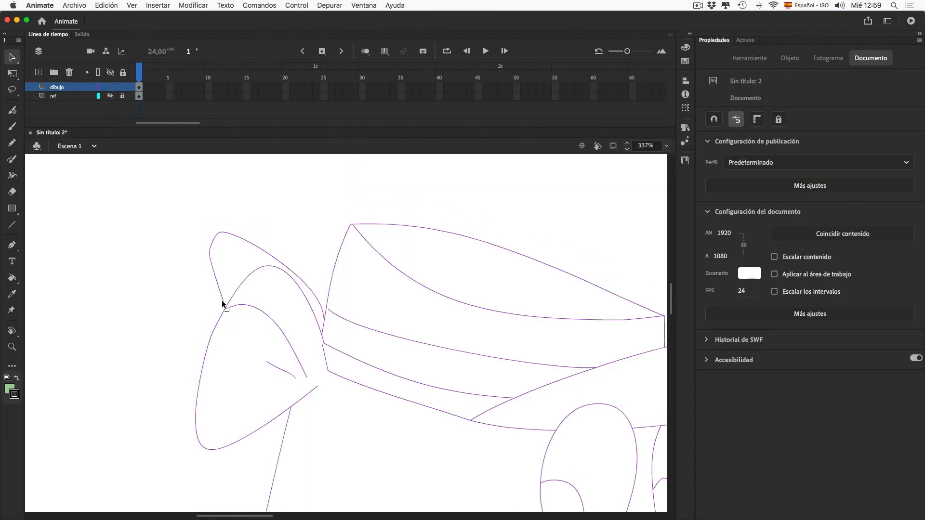
click(230, 302)
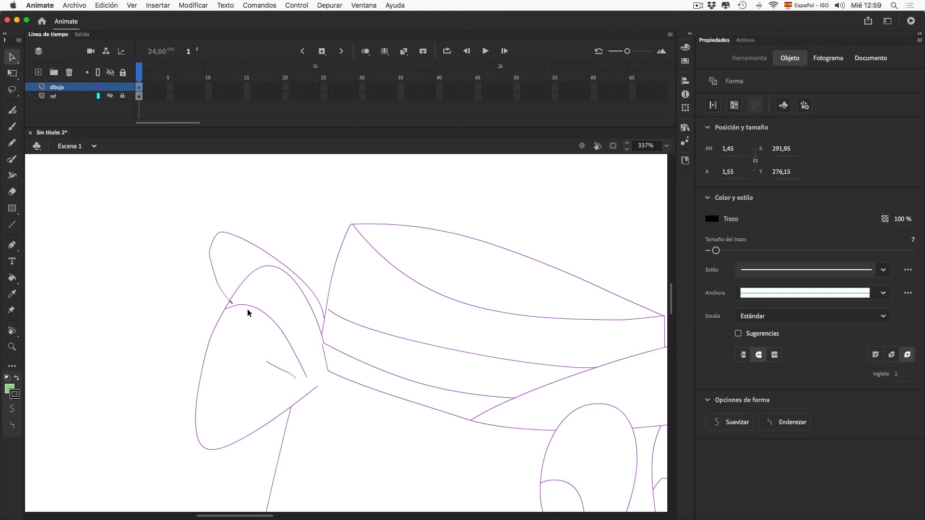
key(Delete)
click(98, 86)
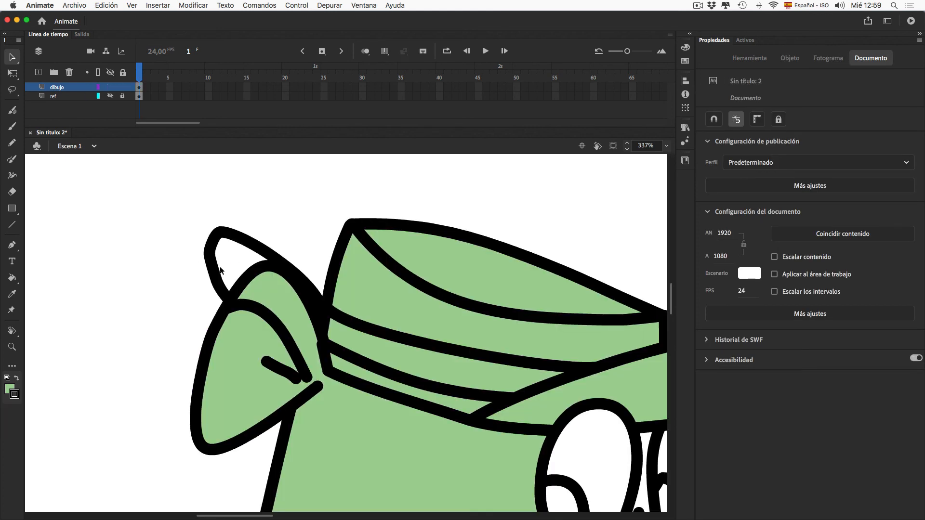
key(k)
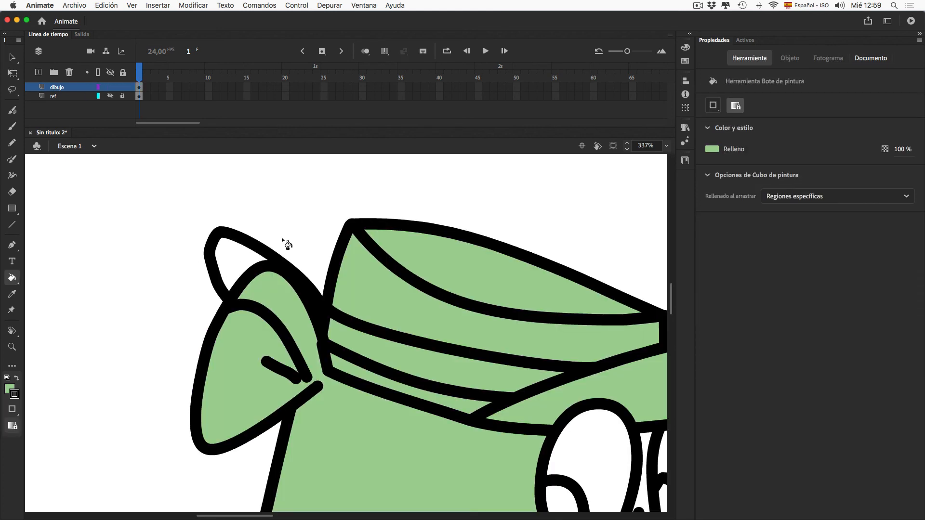
In outline display, join the back brim's upper line to the hat's edge and delete the overhanging segments there
click(11, 56)
click(99, 87)
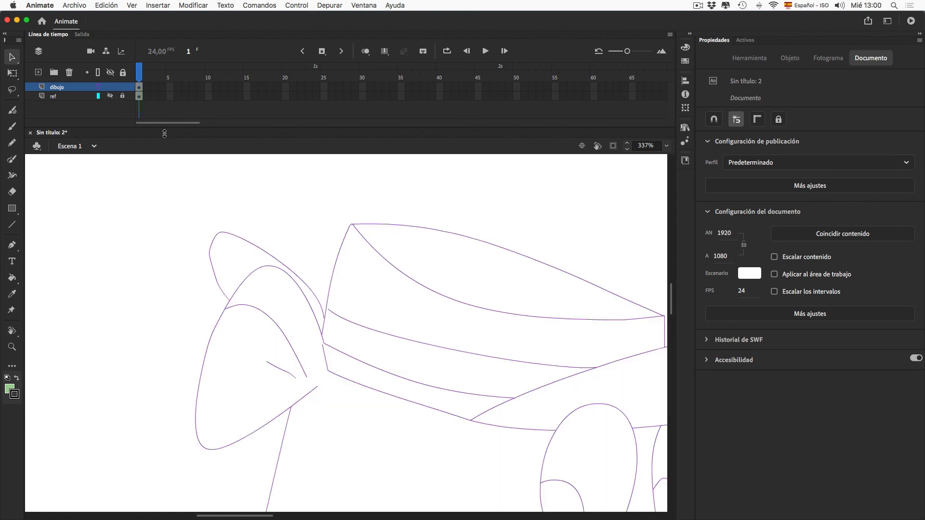
drag(325, 317, 329, 325)
double_click(328, 319)
click(333, 328)
click(325, 339)
key(Delete)
click(326, 316)
key(Delete)
click(324, 307)
key(Delete)
Turn off the dibujo layer's outline display and fill the hat's back brim with light green
click(98, 87)
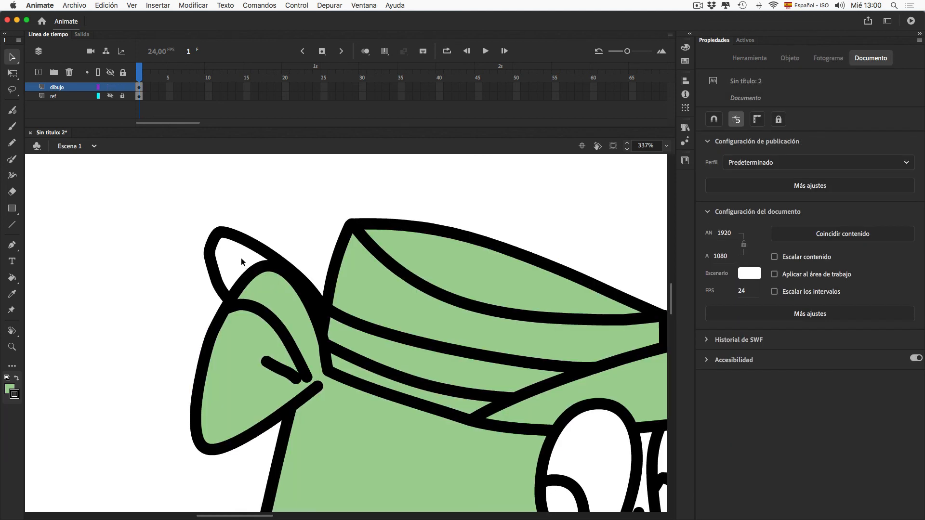
key(k)
click(243, 263)
Recolor the green fill of the head and near ear with the brown swatch and fill the gap between the eyes brown
key(v)
click(336, 361)
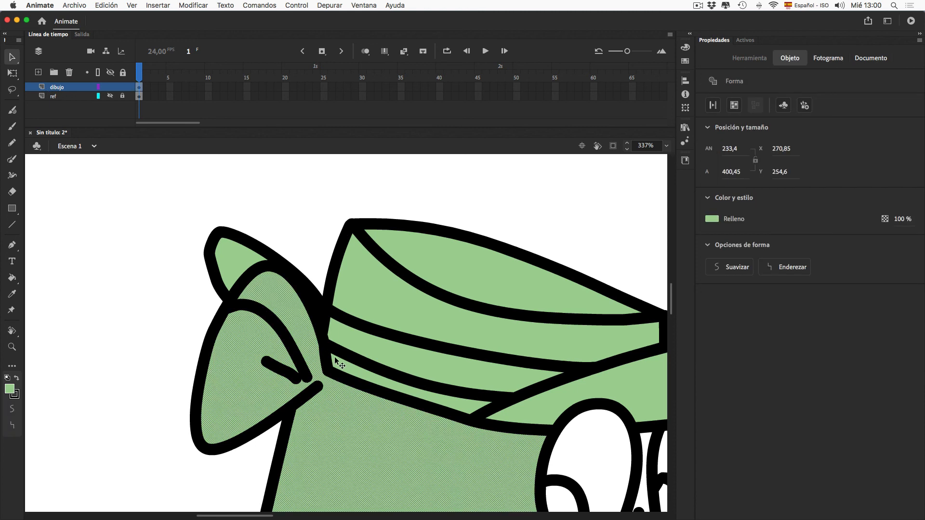
drag(424, 462, 336, 219)
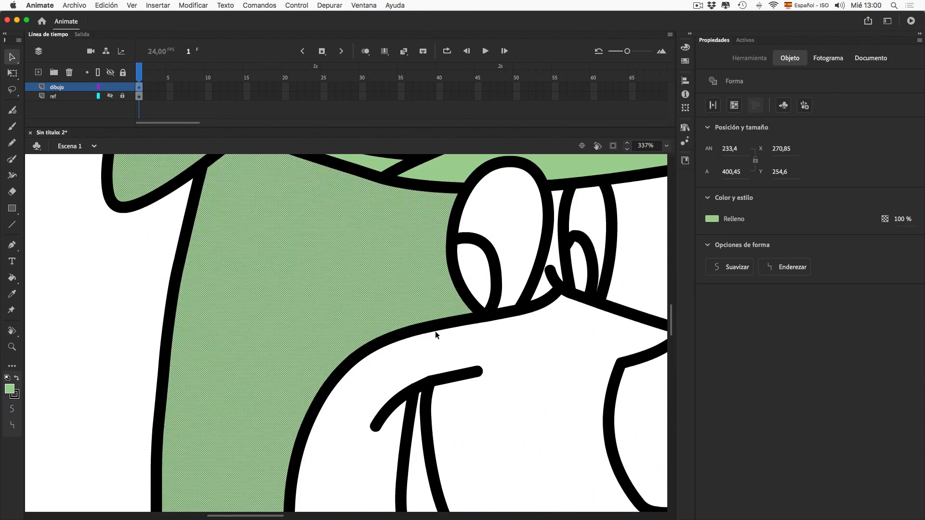
key(super+1)
key(i)
click(179, 349)
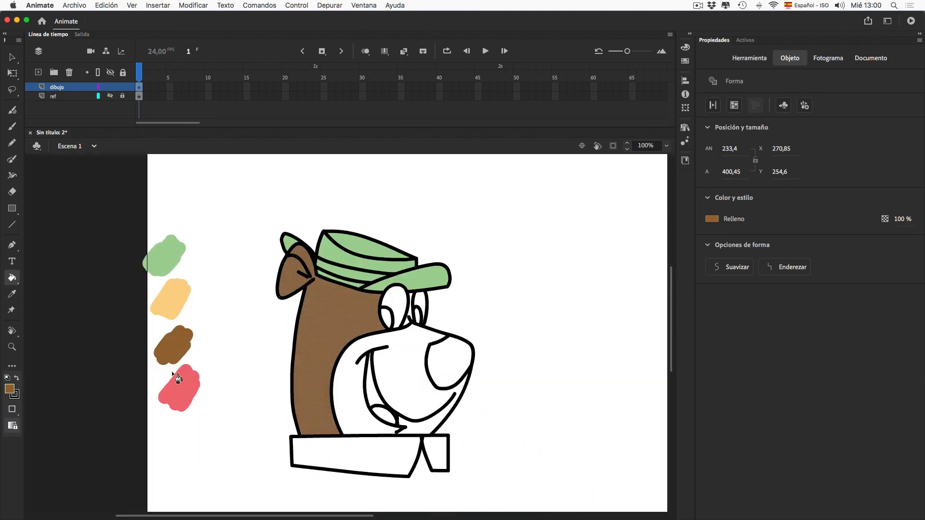
click(410, 312)
click(11, 57)
click(500, 290)
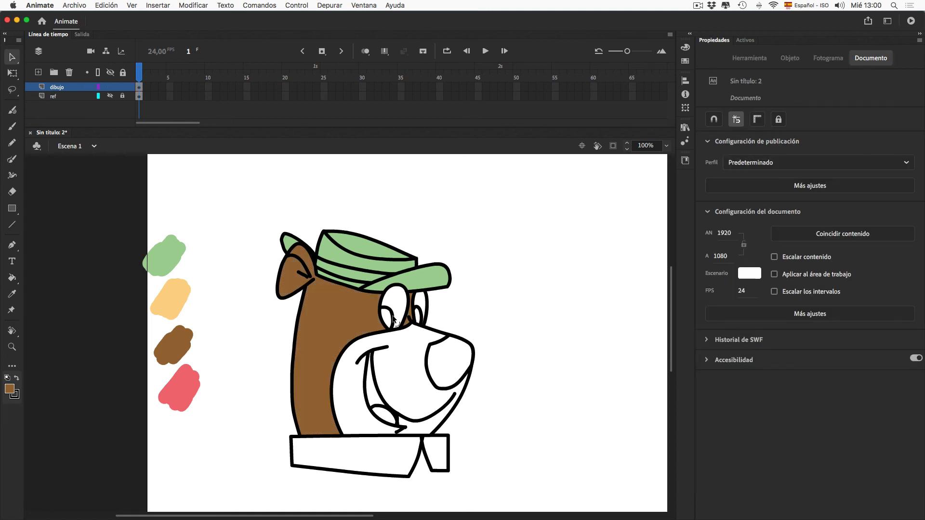
Set the fill color to black and fill both pupils, the nose and the inside of the mouth
click(13, 387)
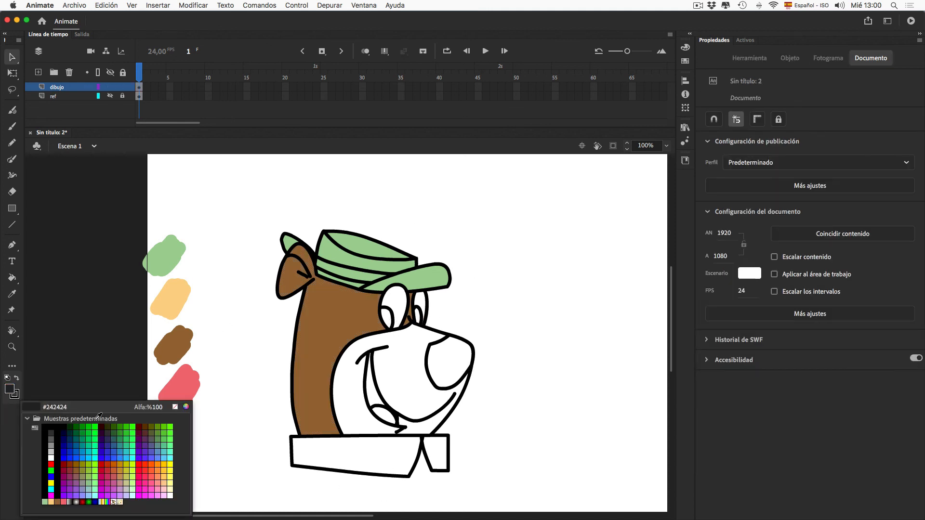
click(56, 428)
key(k)
click(387, 319)
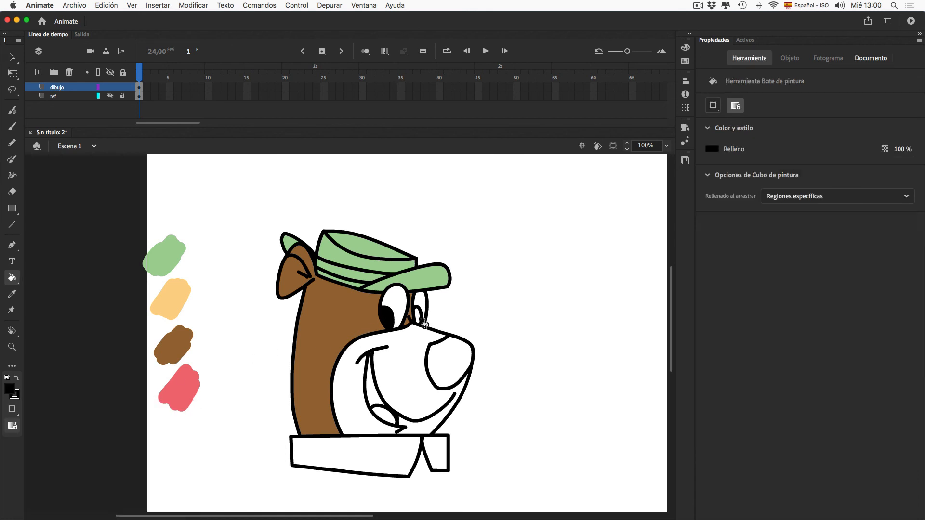
click(418, 318)
click(451, 365)
click(377, 410)
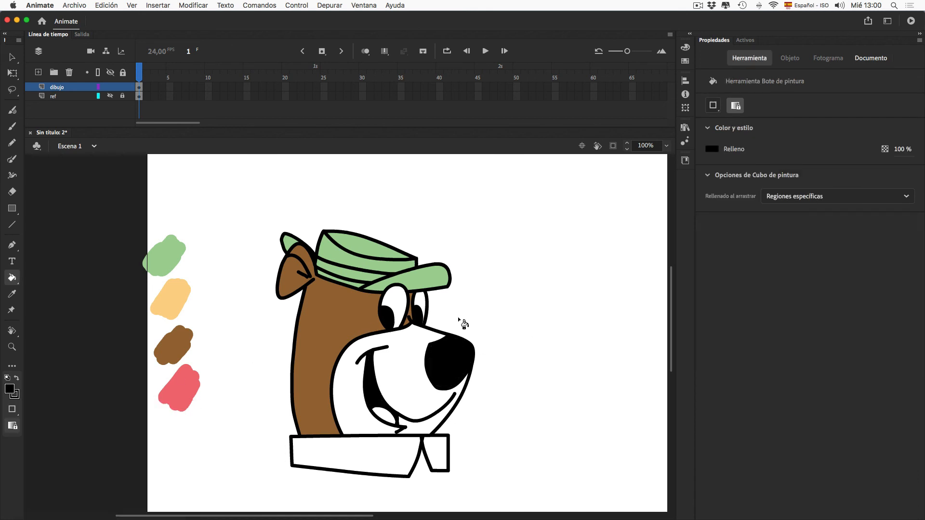
Fill the muzzle with the light orange swatch's color and the tongue with the pinkish red swatch's color
key(i)
click(187, 322)
click(423, 381)
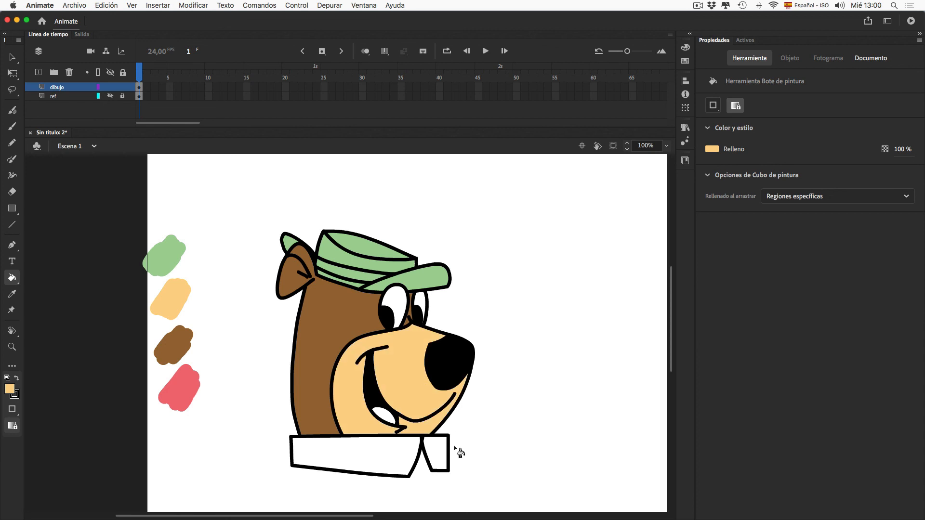
key(i)
click(179, 387)
click(385, 416)
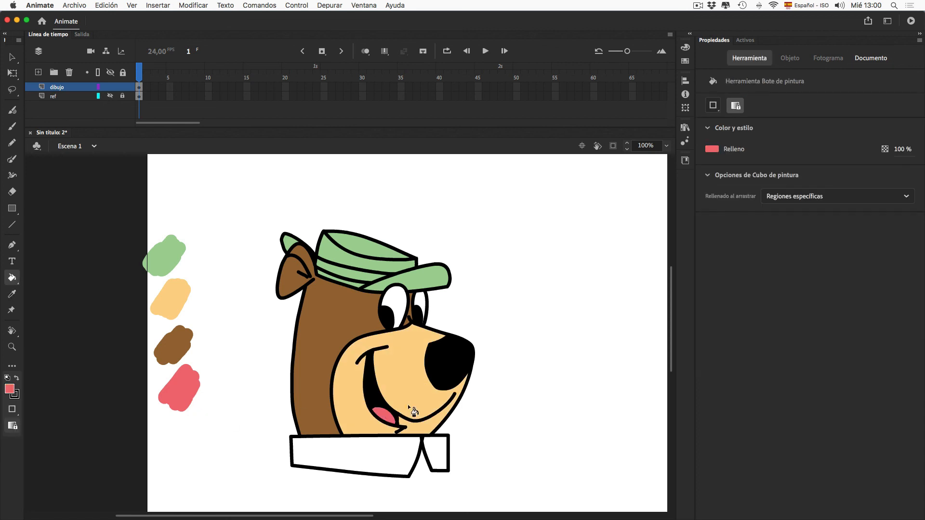
click(12, 57)
drag(243, 180, 476, 513)
click(553, 406)
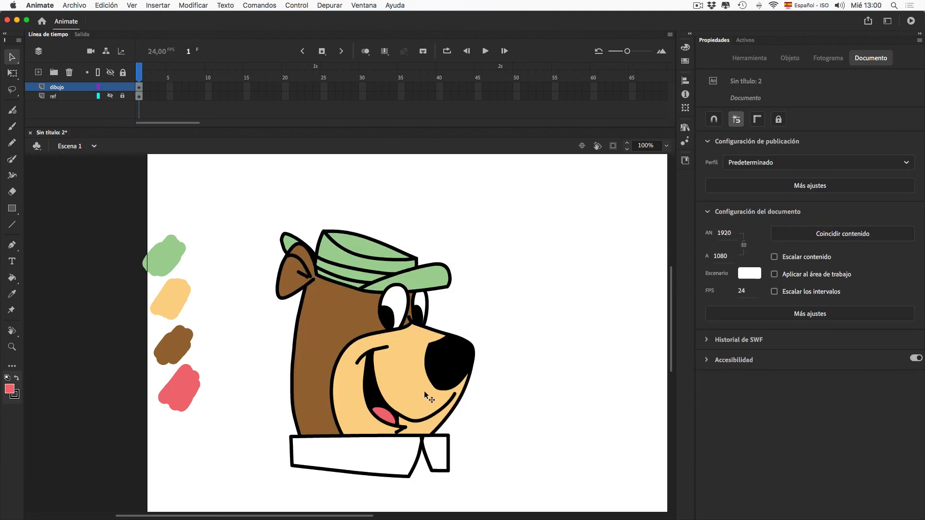
Set the fill color to black (#000000) and fill the hat's band with it
click(10, 389)
click(25, 426)
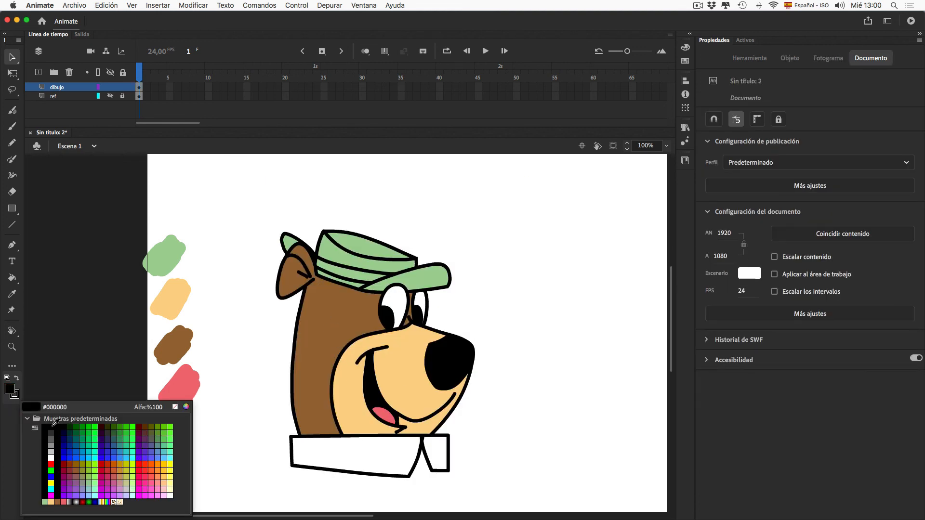
key(k)
click(365, 281)
key(v)
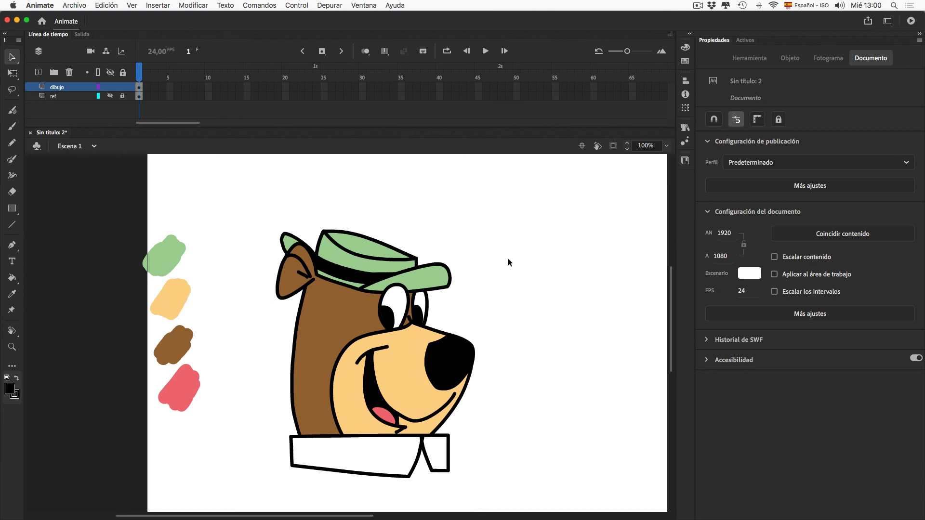
scroll(490, 304, down, 3)
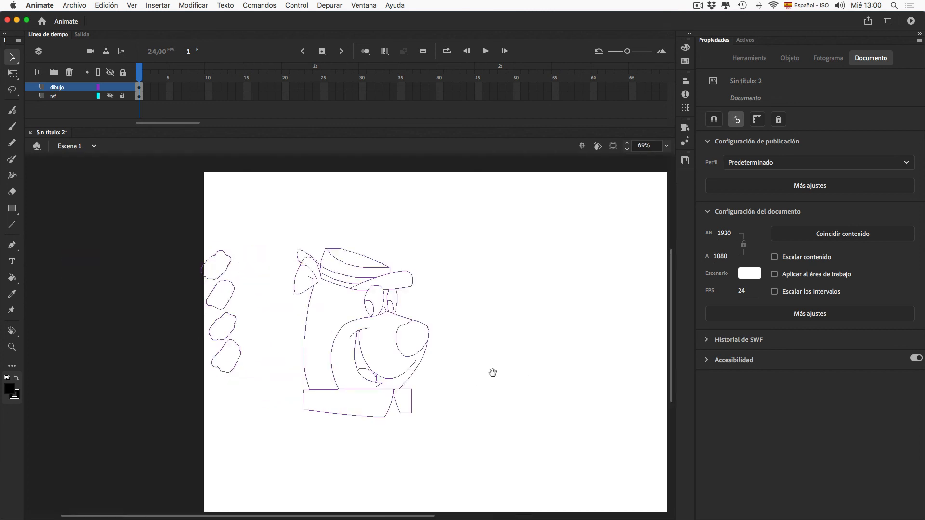
click(12, 347)
drag(270, 207, 463, 455)
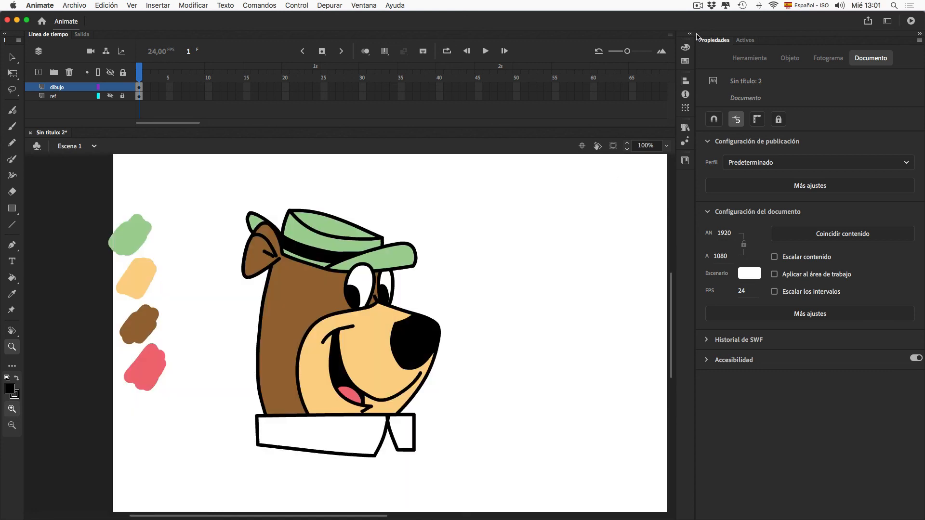
click(698, 5)
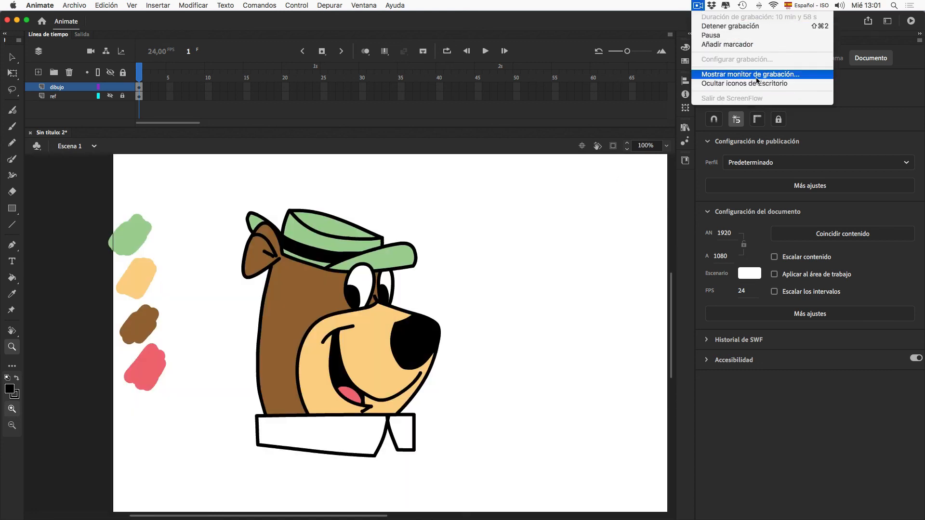